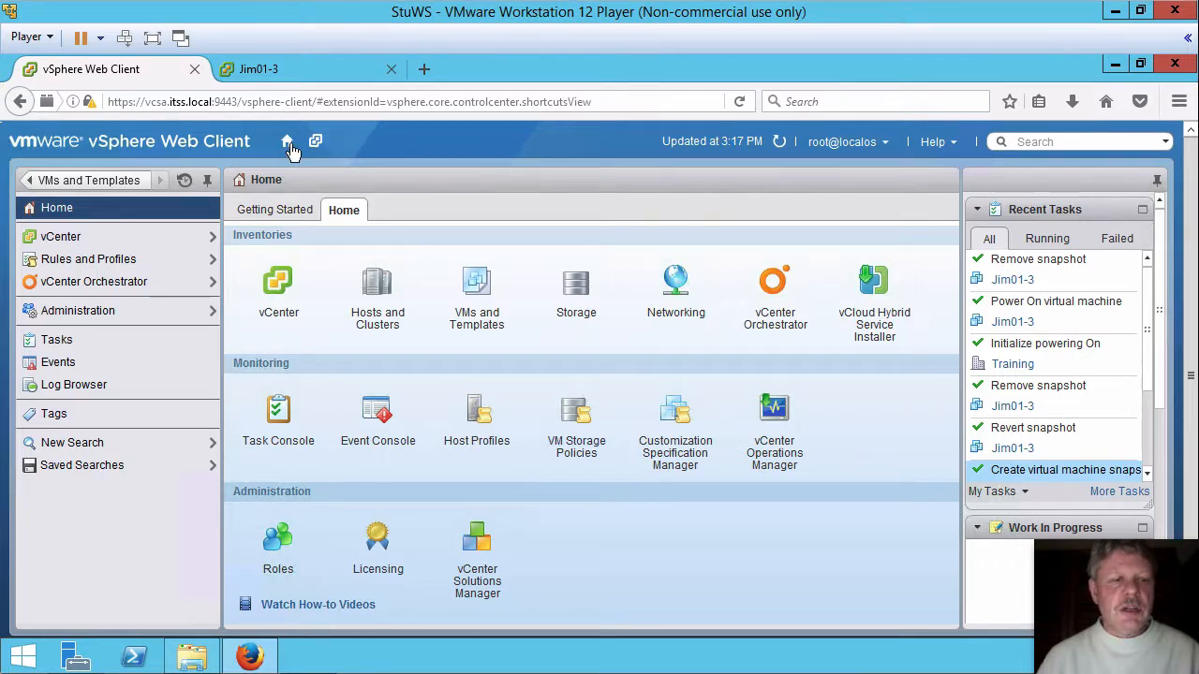
Open the VMs and Templates inventory and check the current desktop in the Jim01-3 console
left_click(479, 289)
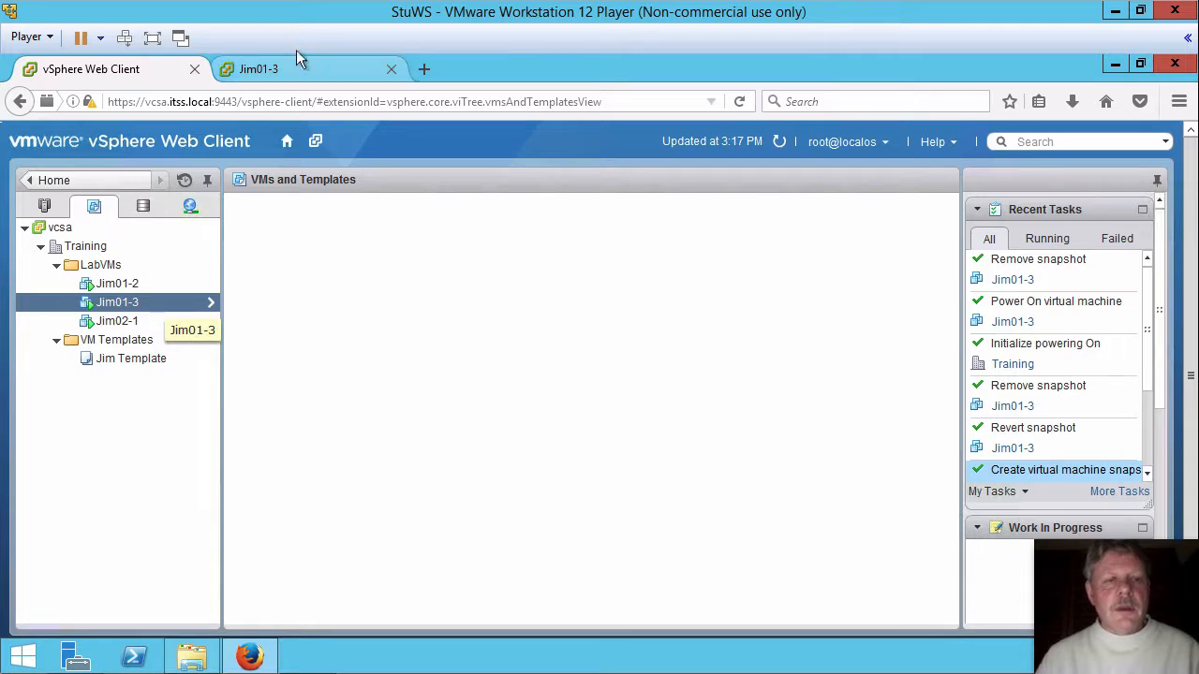
left_click(290, 79)
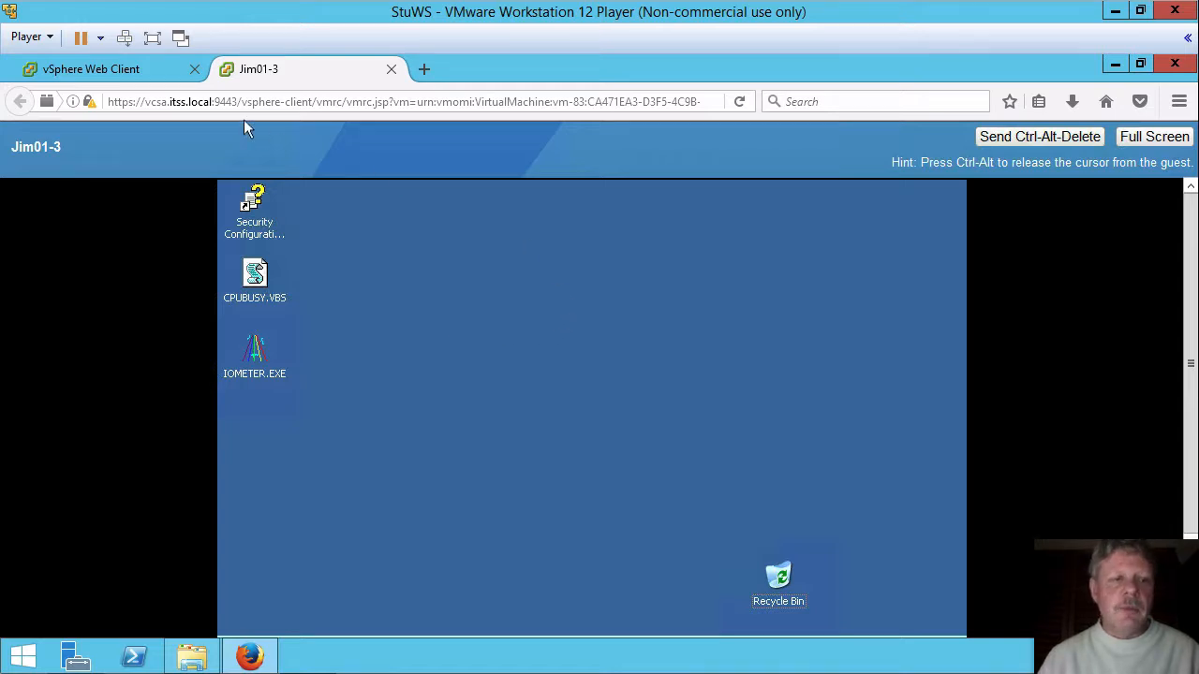
left_click(124, 72)
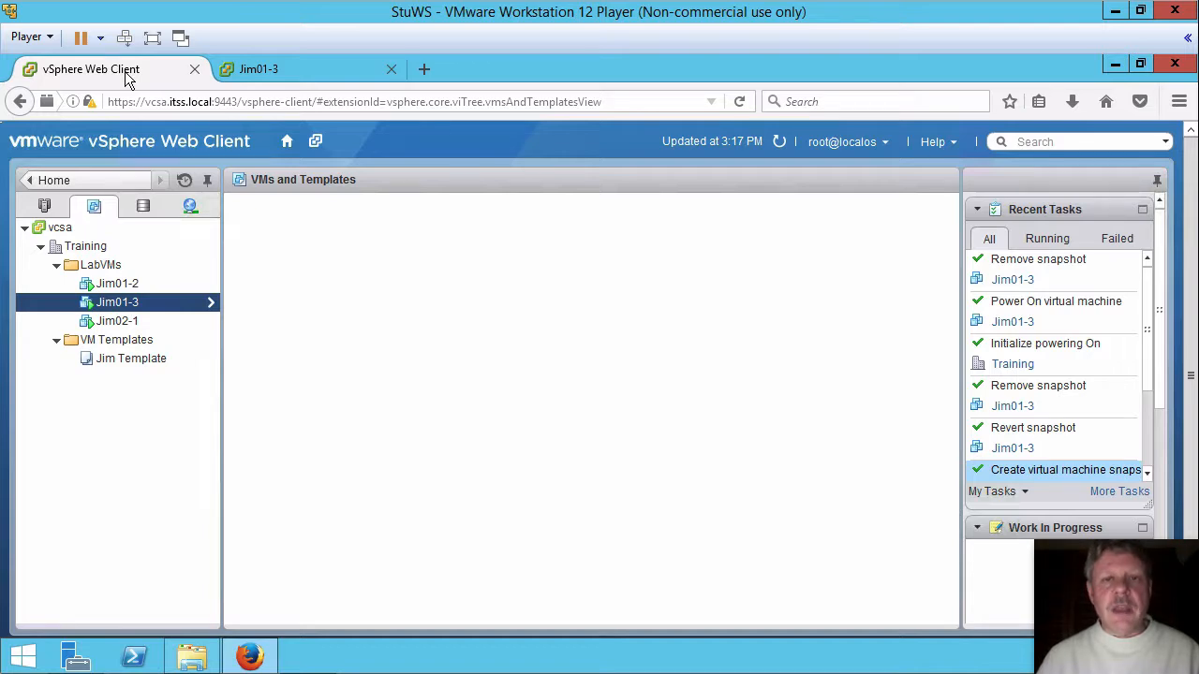
Take a snapshot of Jim01-3 named "Base" with the description "Original VM state", without the virtual machine's memory
right_click(148, 307)
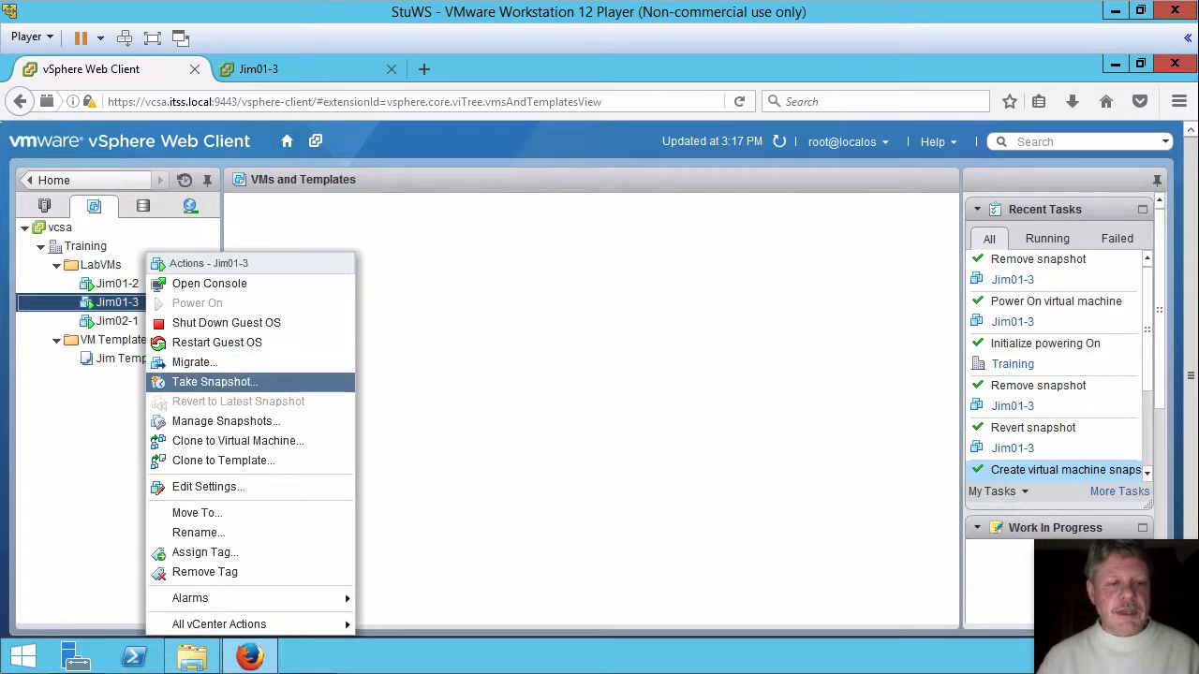
left_click(211, 382)
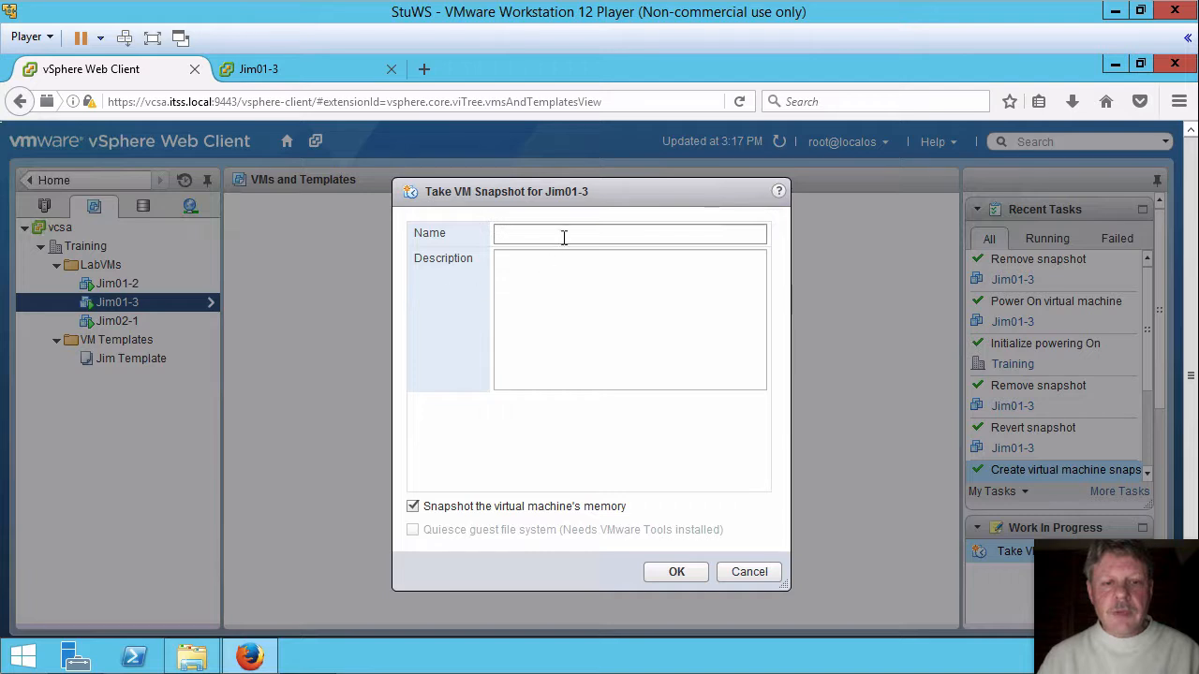
left_click(565, 235)
type("Base")
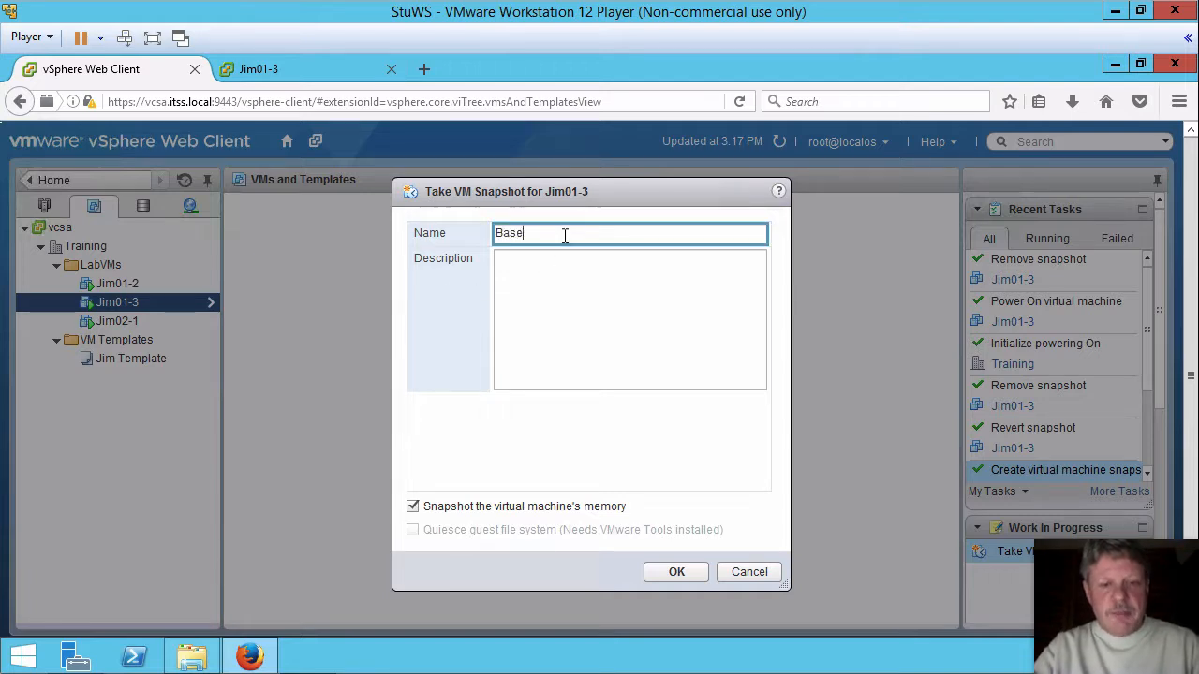
left_click(571, 309)
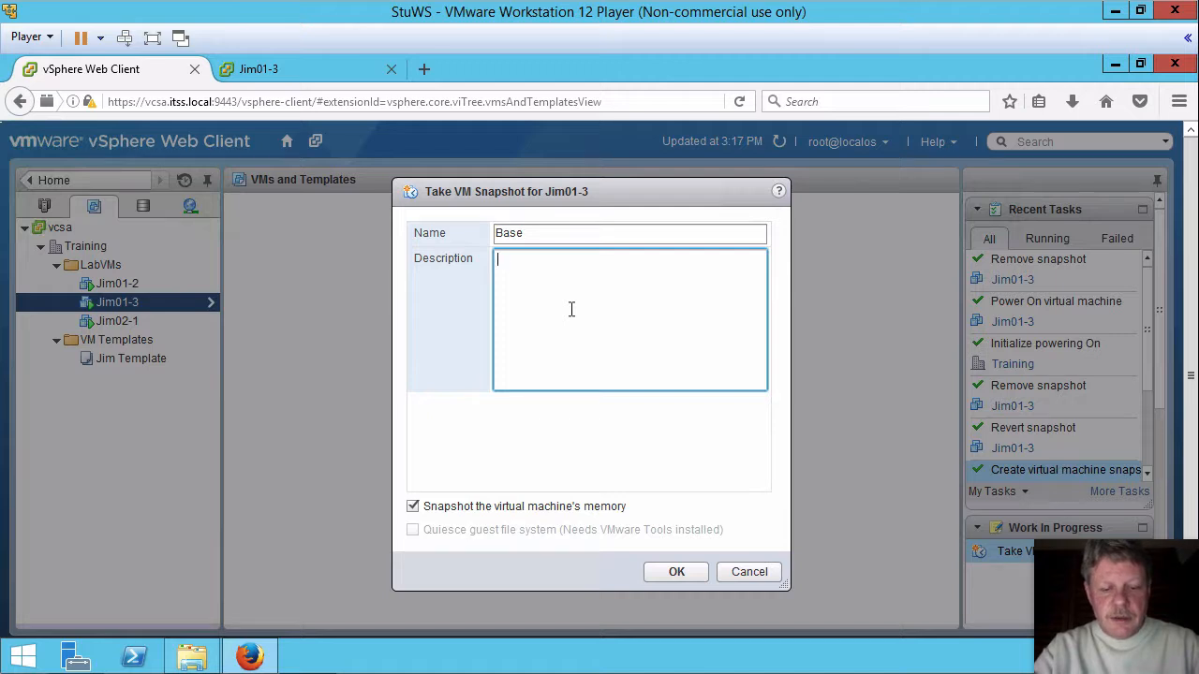
type("Original ")
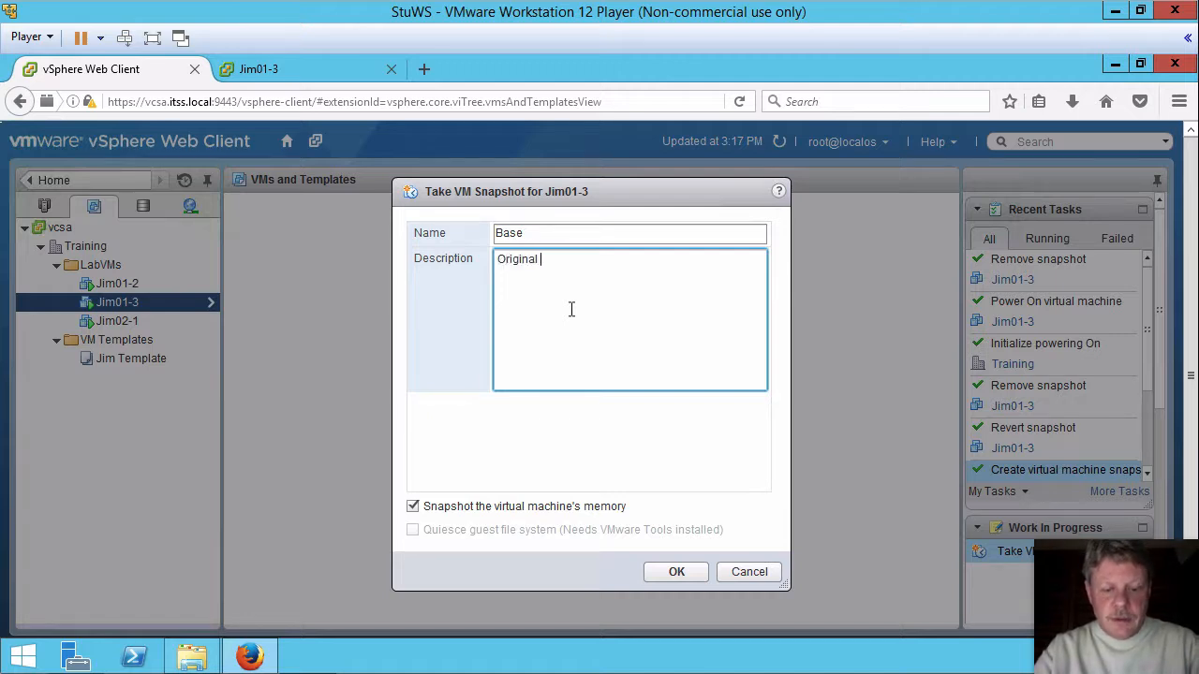
type("VM state")
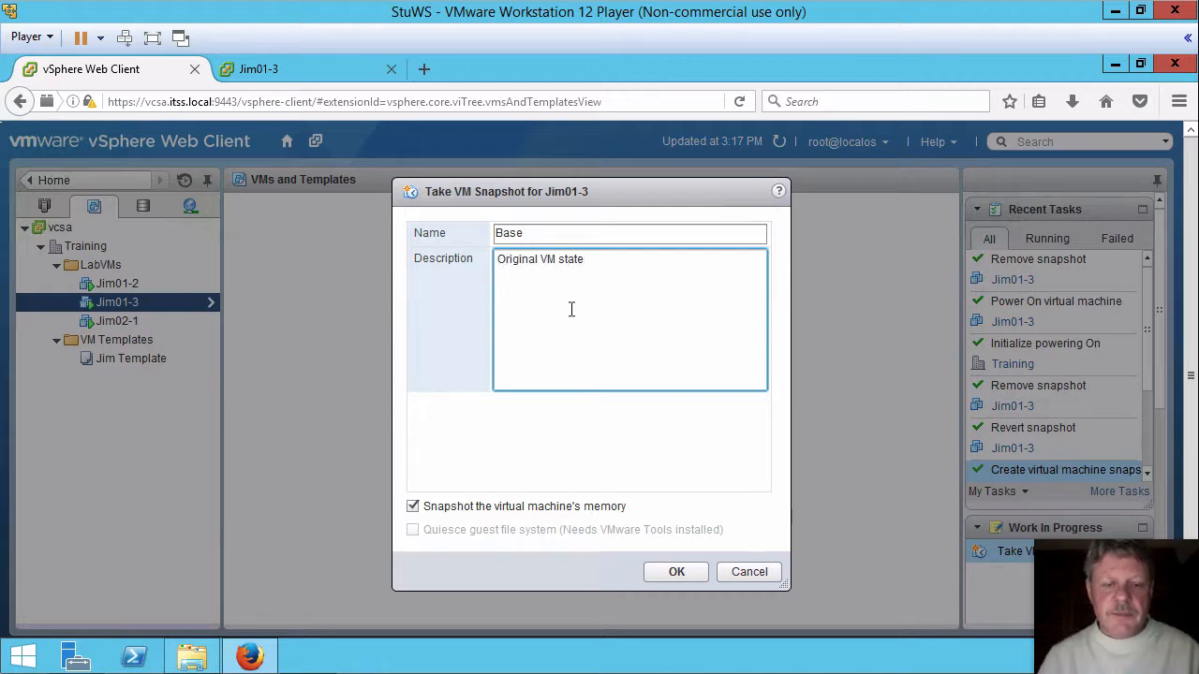
left_click(437, 506)
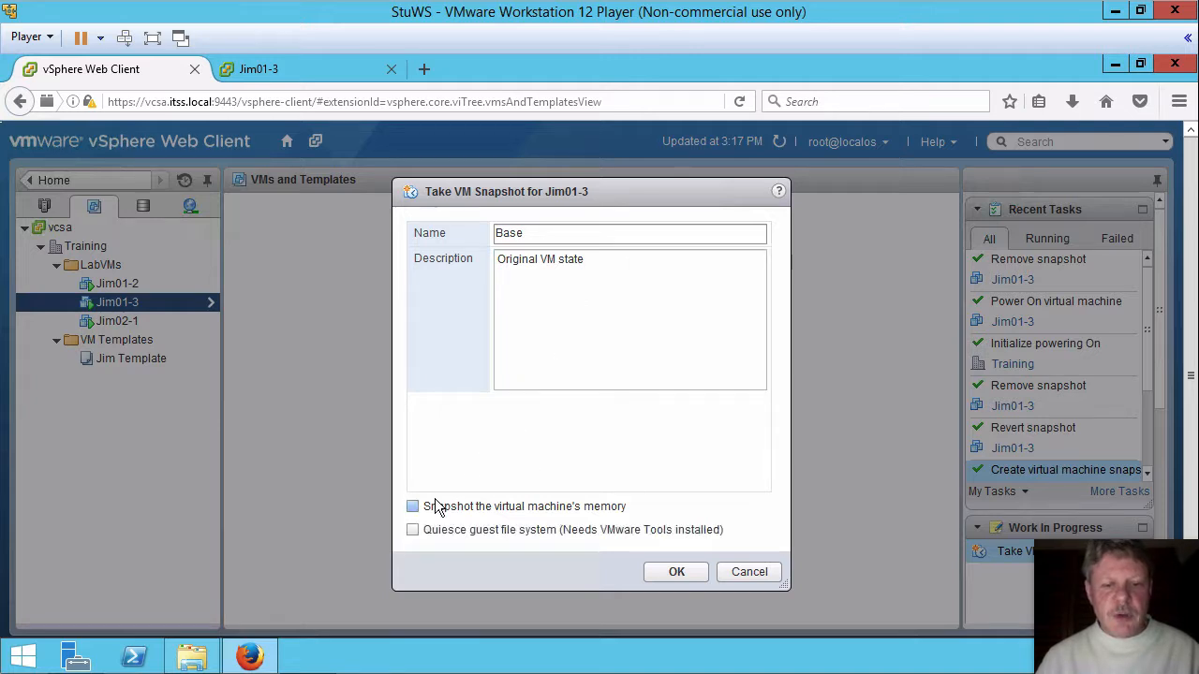
left_click(676, 572)
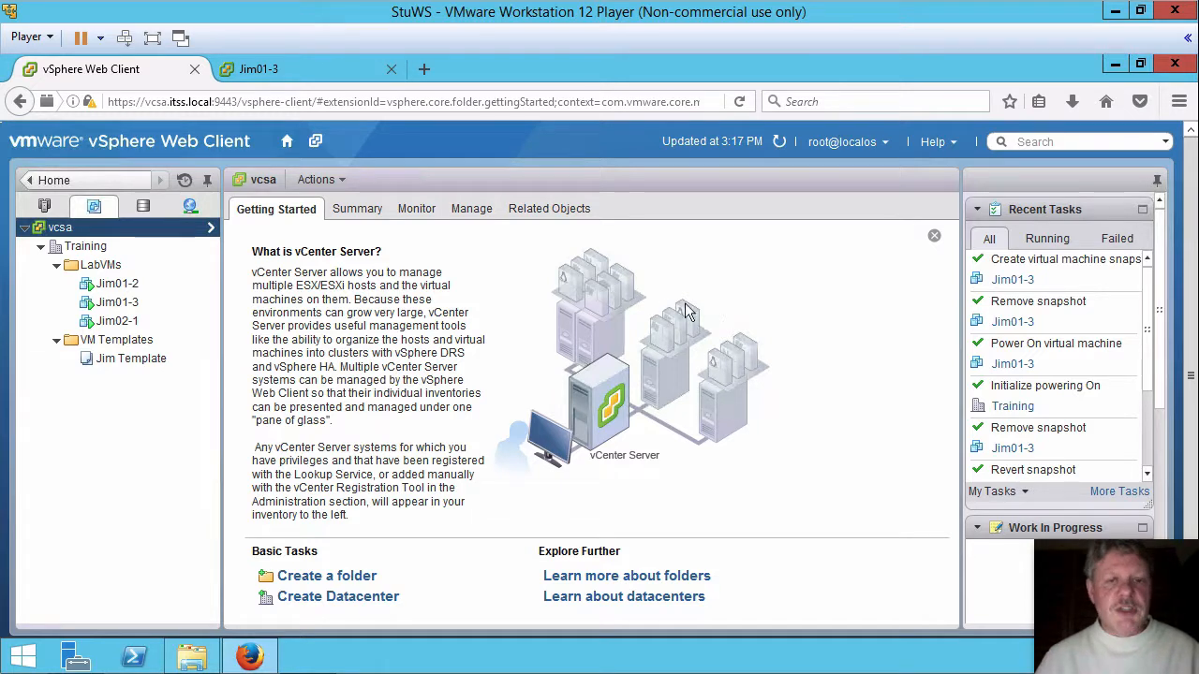
In the Jim01-3 console, set the guest's desktop background color to red through Display Properties
left_click(280, 69)
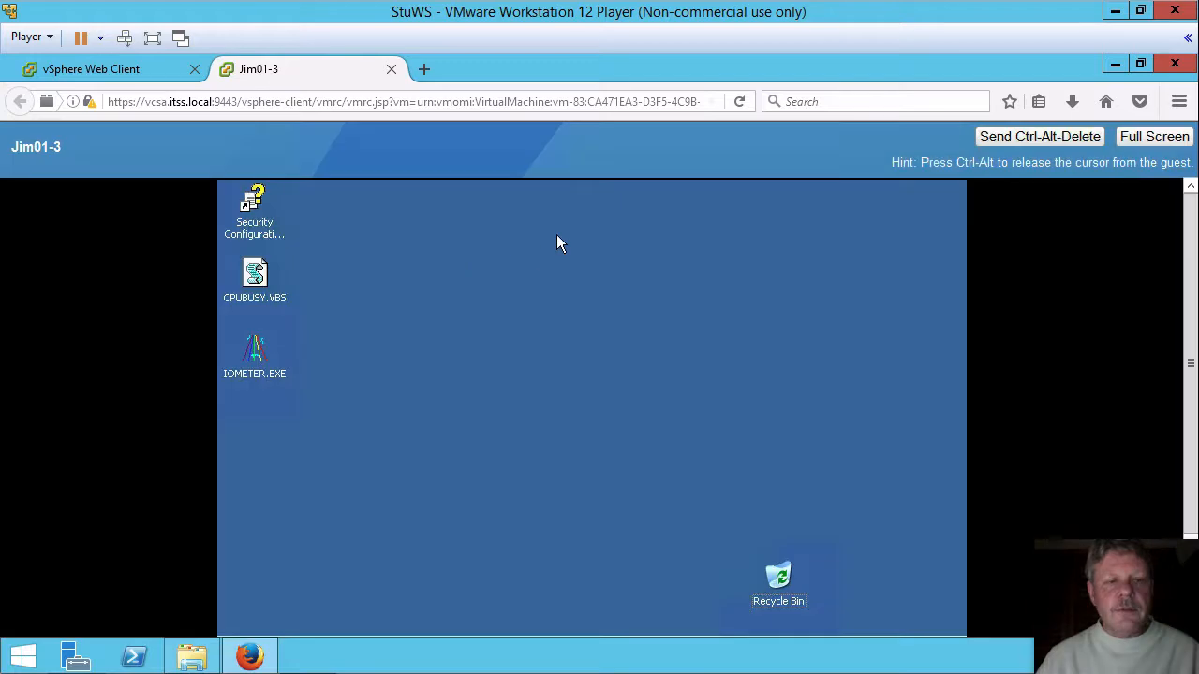
right_click(497, 240)
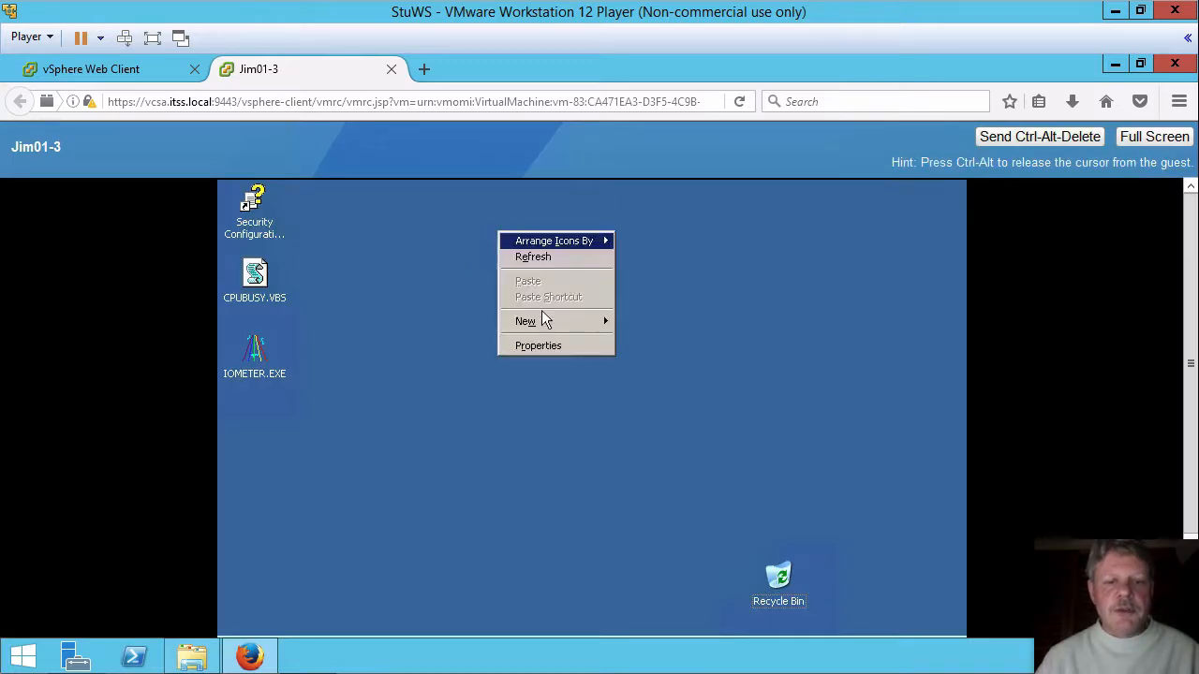
left_click(547, 348)
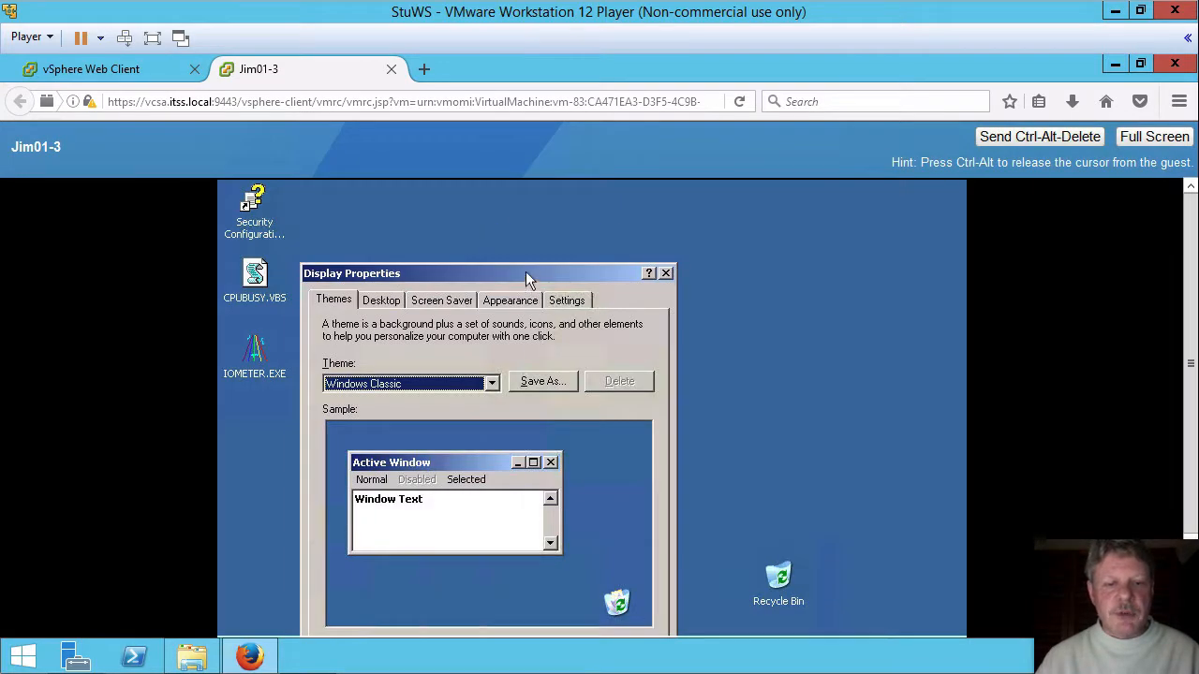
left_click_drag(526, 271, 525, 201)
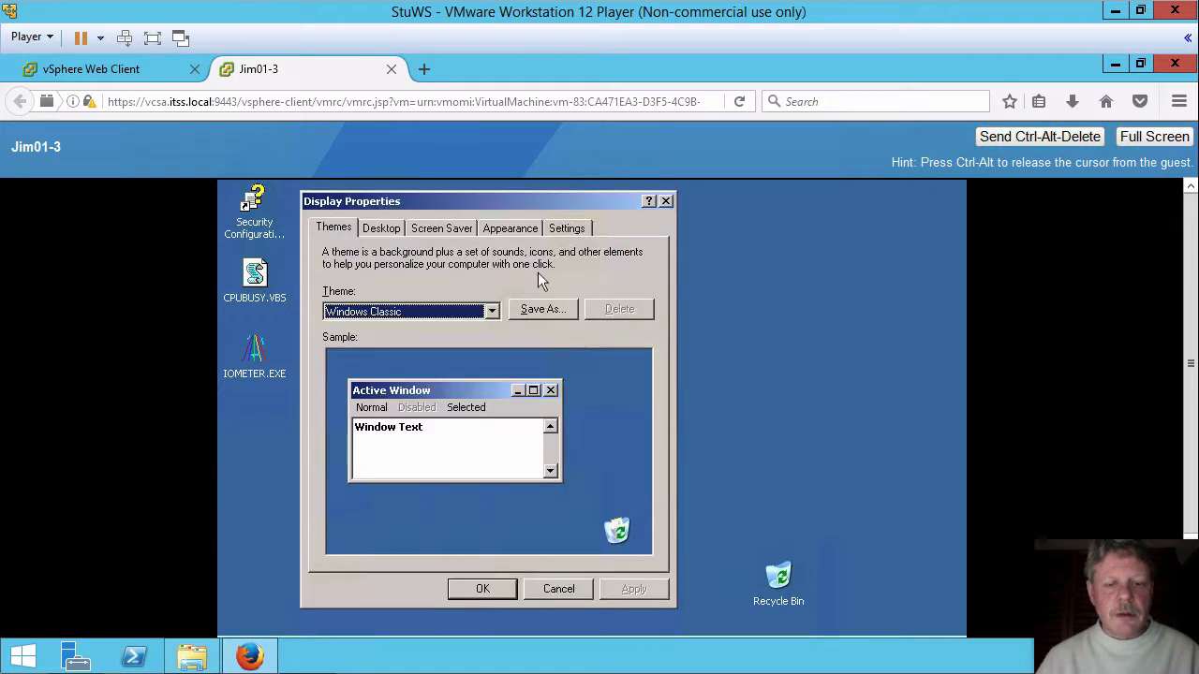
left_click(383, 228)
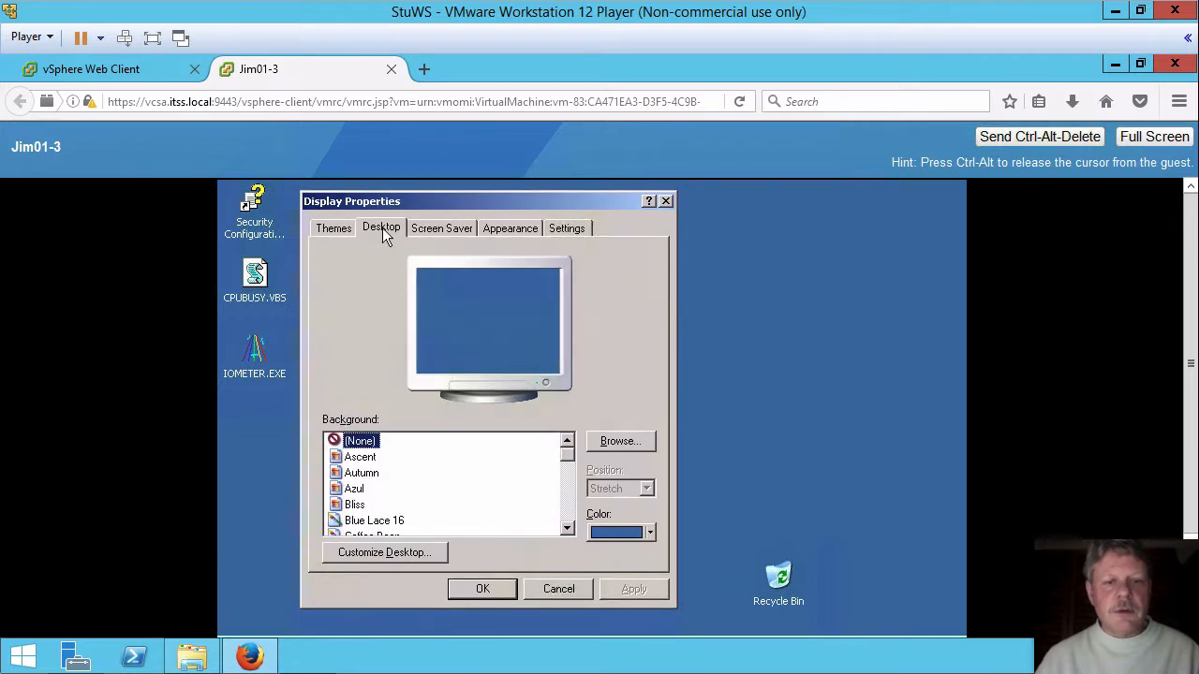
left_click(650, 531)
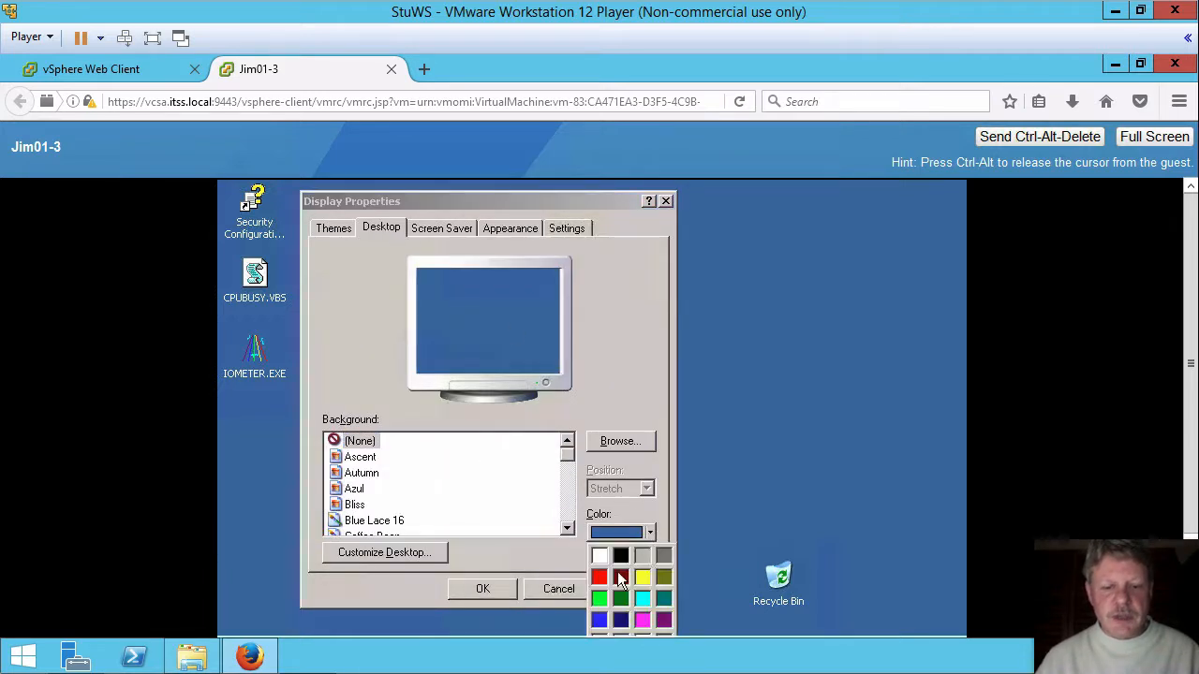
left_click(600, 577)
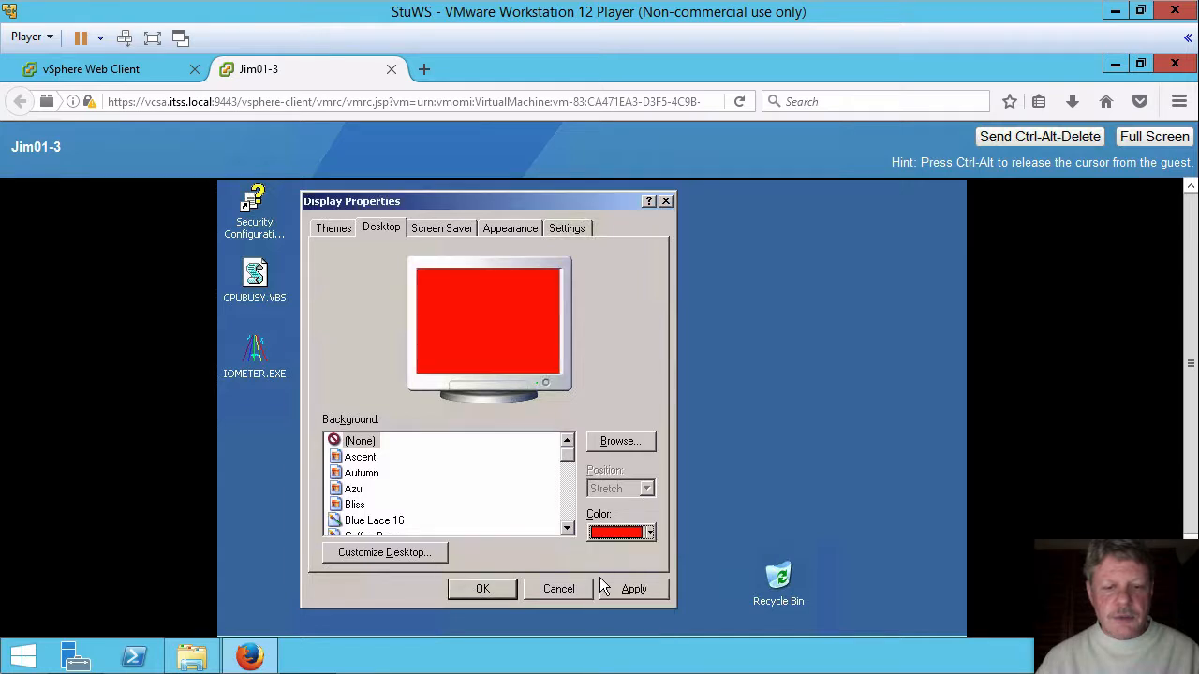
left_click(466, 588)
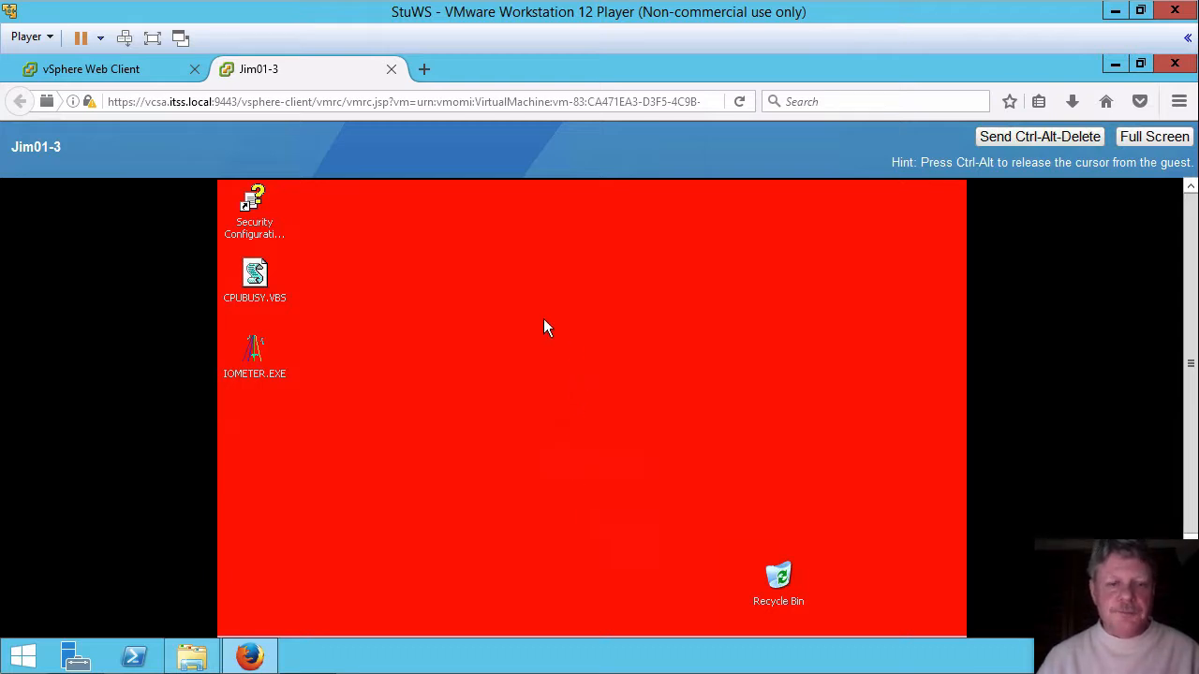
Start a new snapshot of Jim01-3 from the vSphere Web Client and name it "Red"
left_click(129, 78)
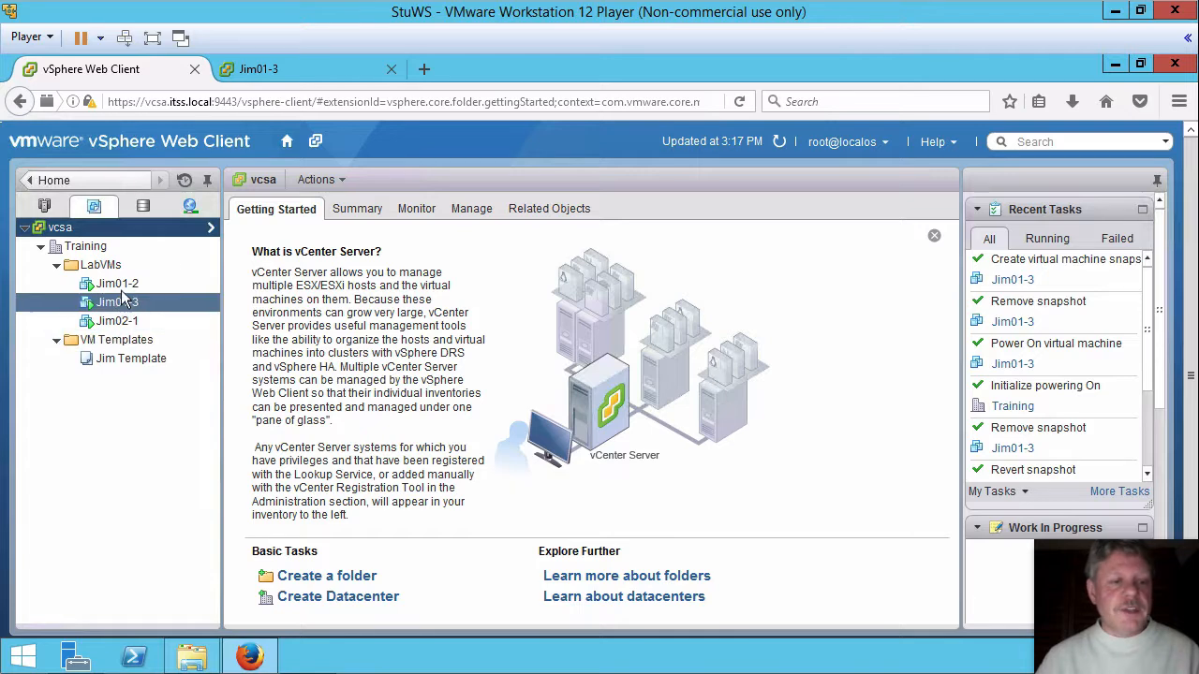
right_click(122, 309)
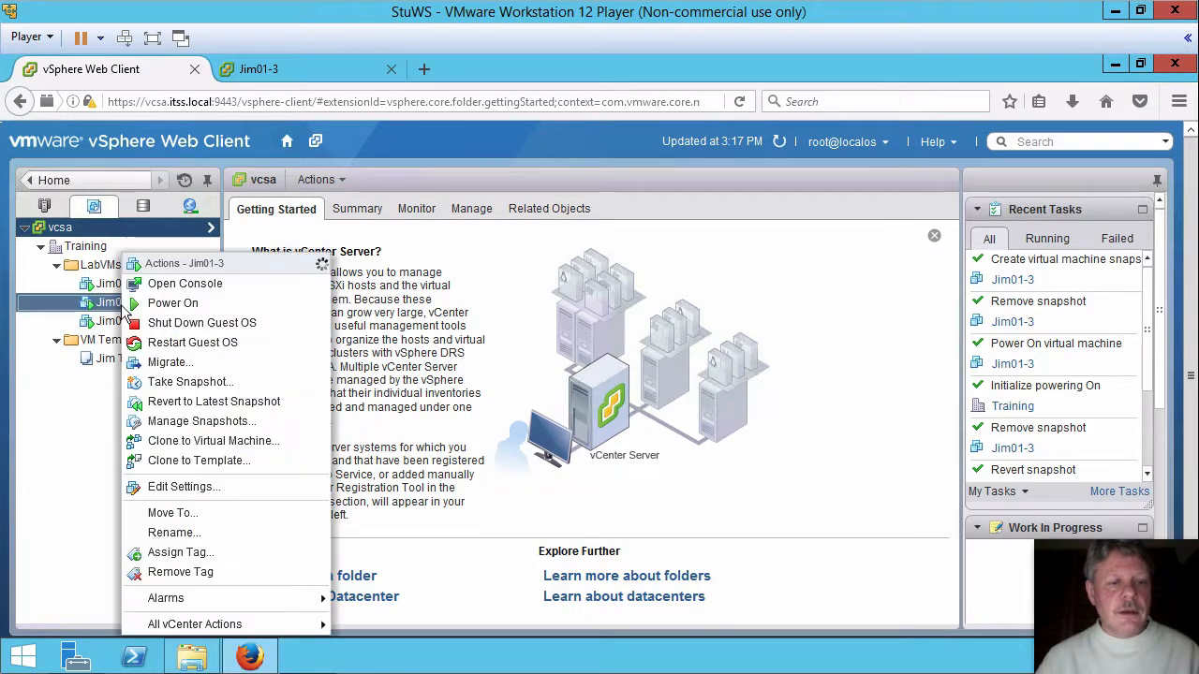
left_click(192, 382)
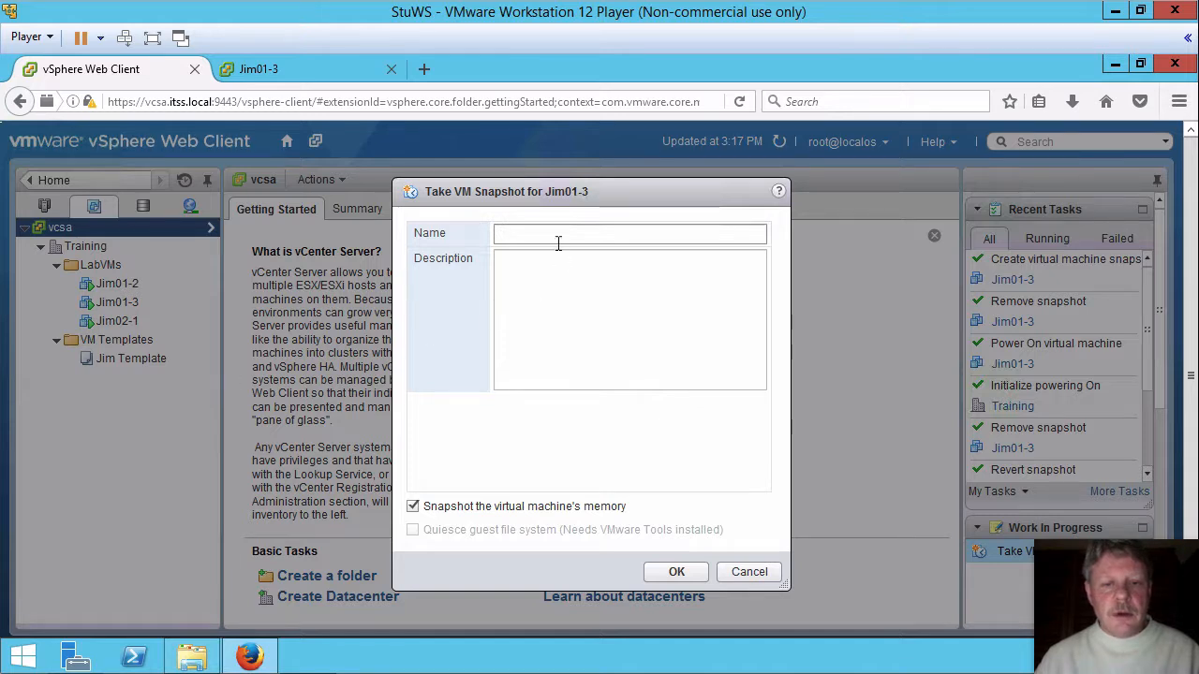
left_click(560, 236)
type("Red")
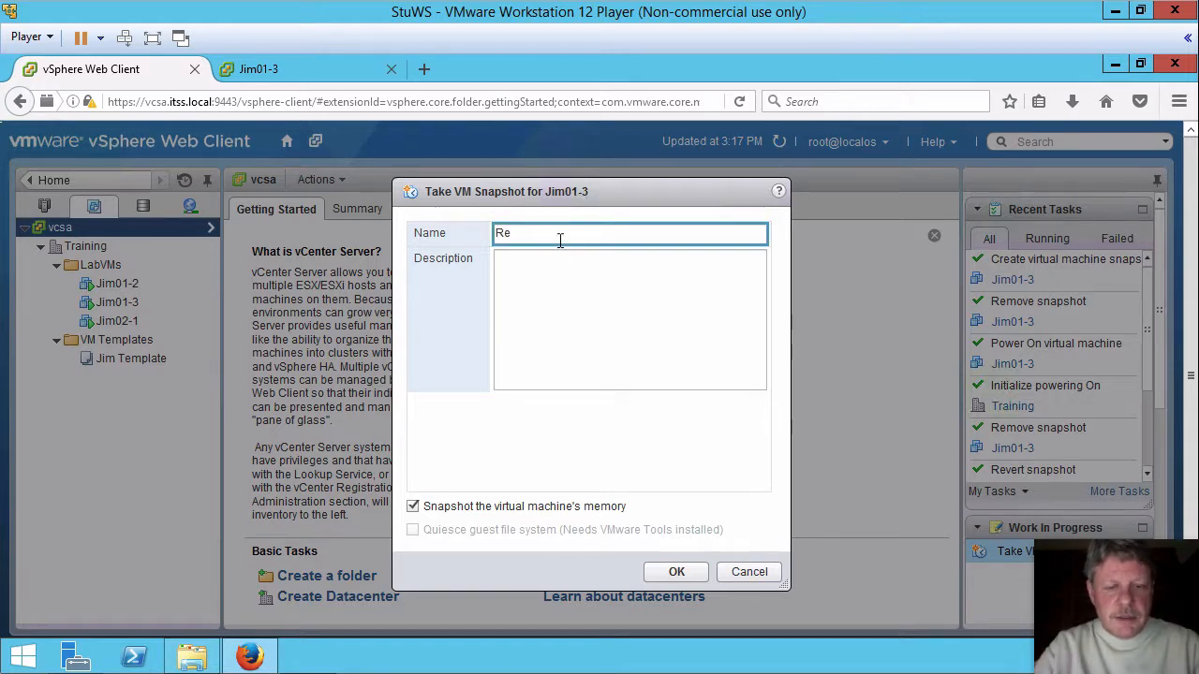
Describe the snapshot as "Screen background red when snapshot taken", exclude the virtual machine's memory, and create it
left_click(562, 267)
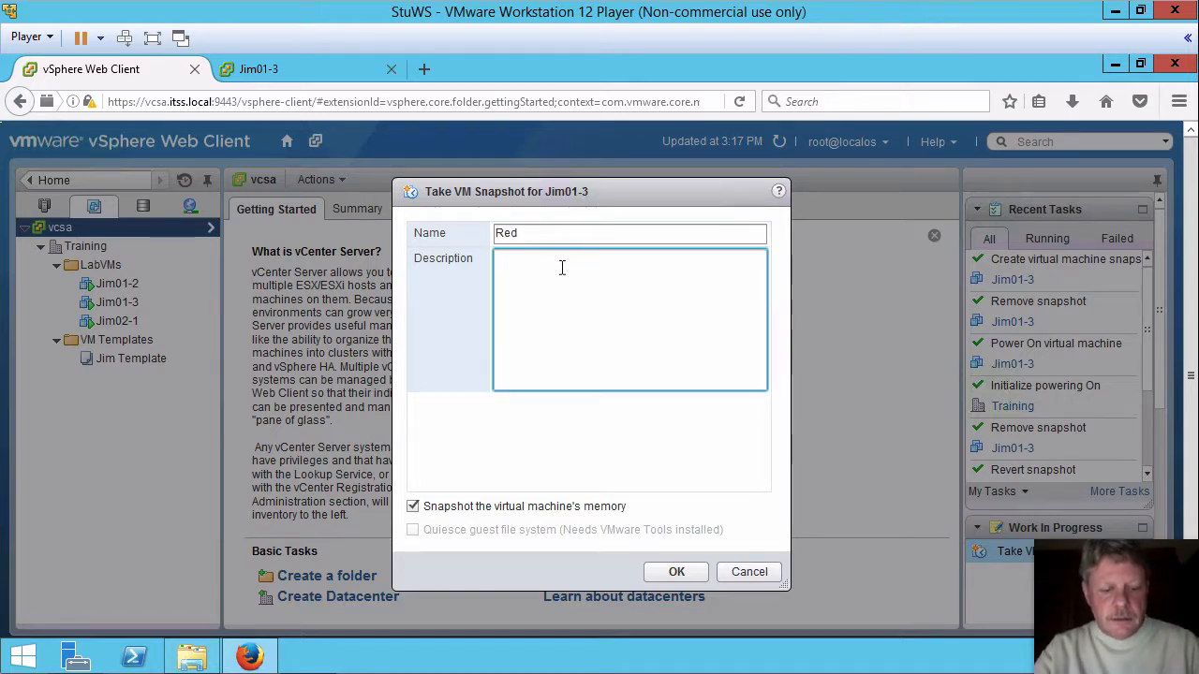
type("Screen ")
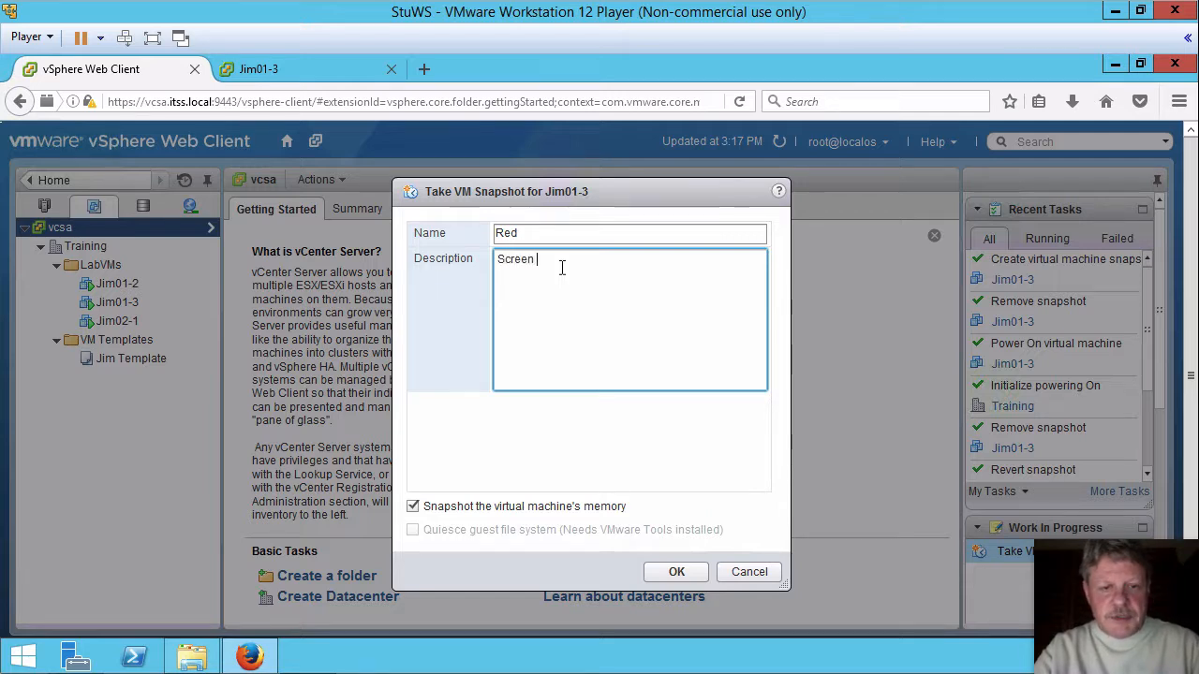
type("background re")
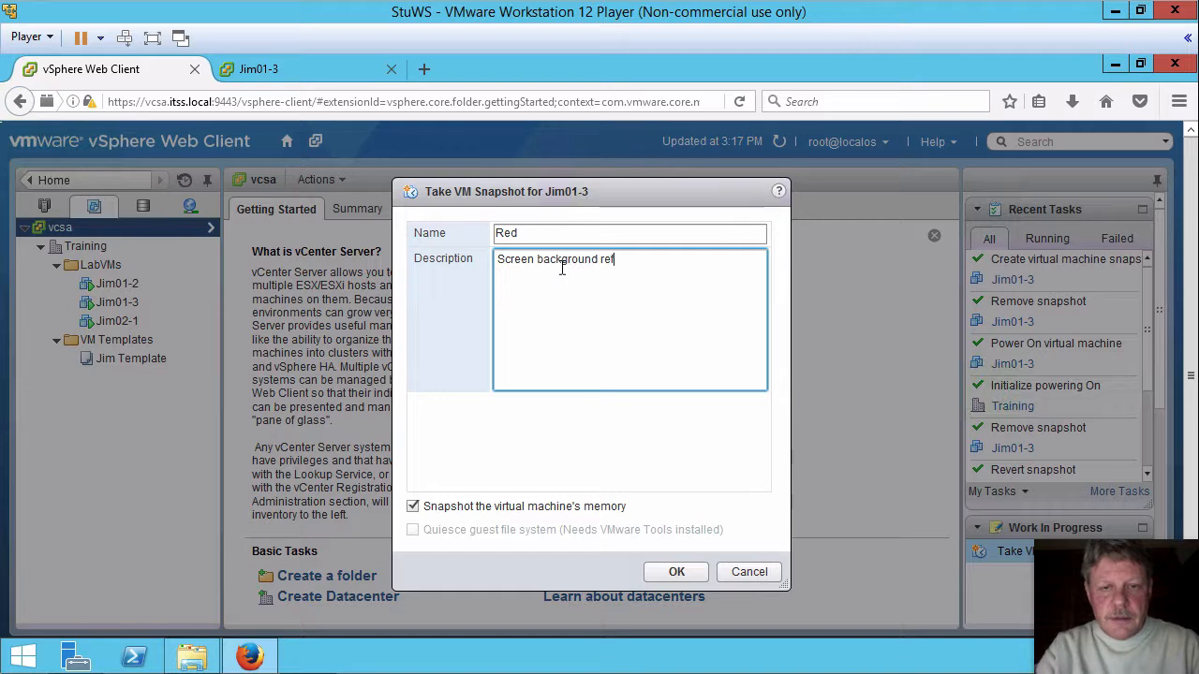
type("f")
key("BackSpace")
type("d wh")
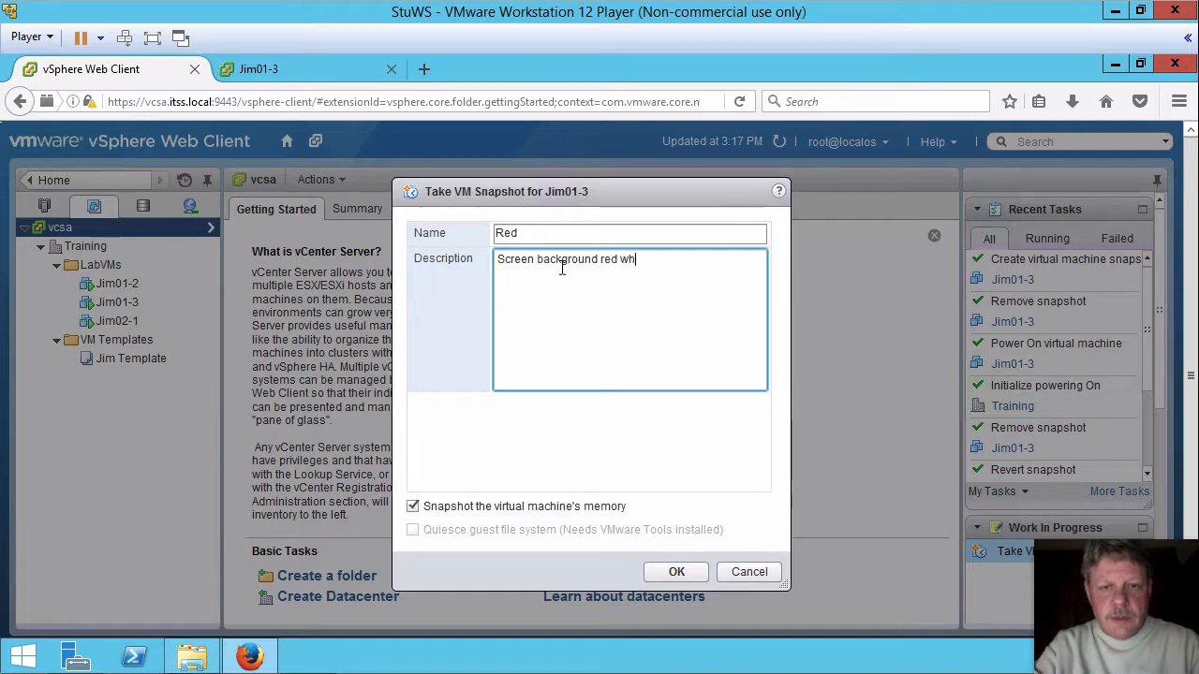
type("en snapsh")
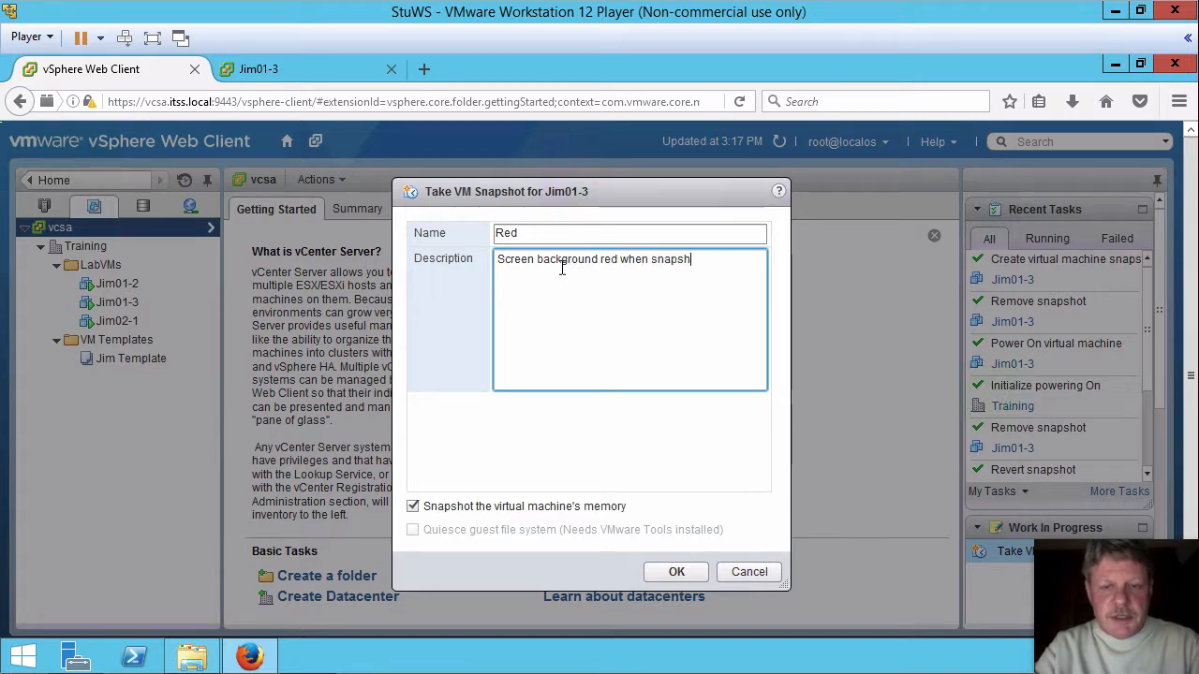
type("ot taken")
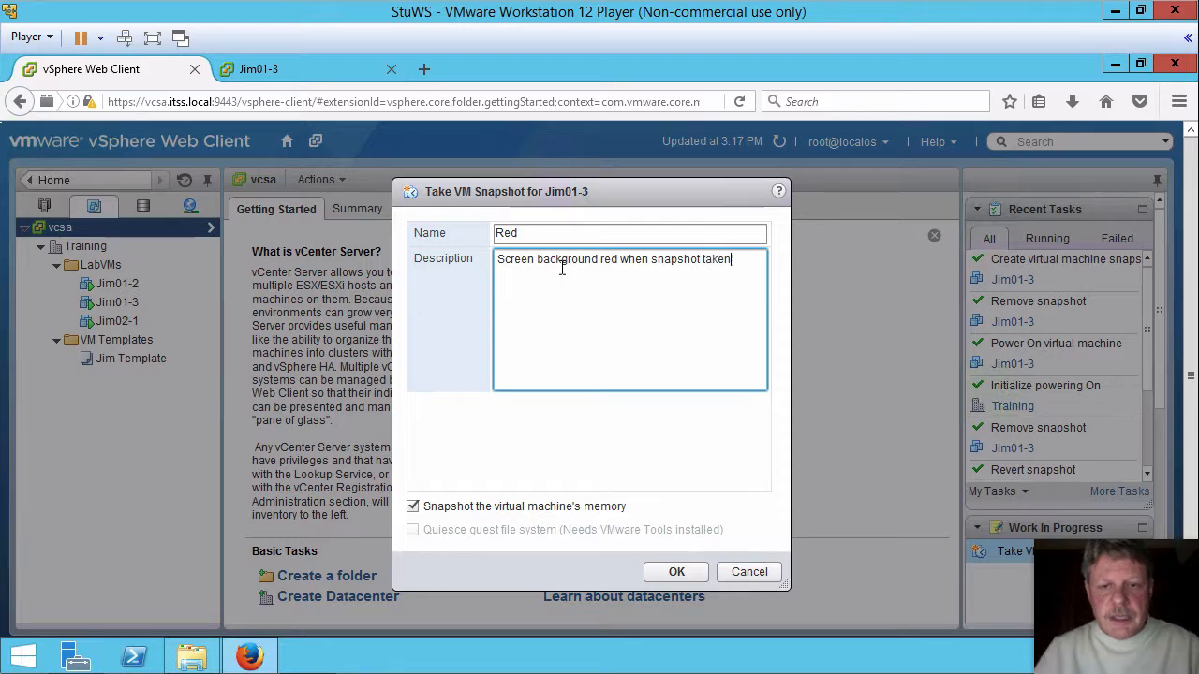
left_click(457, 502)
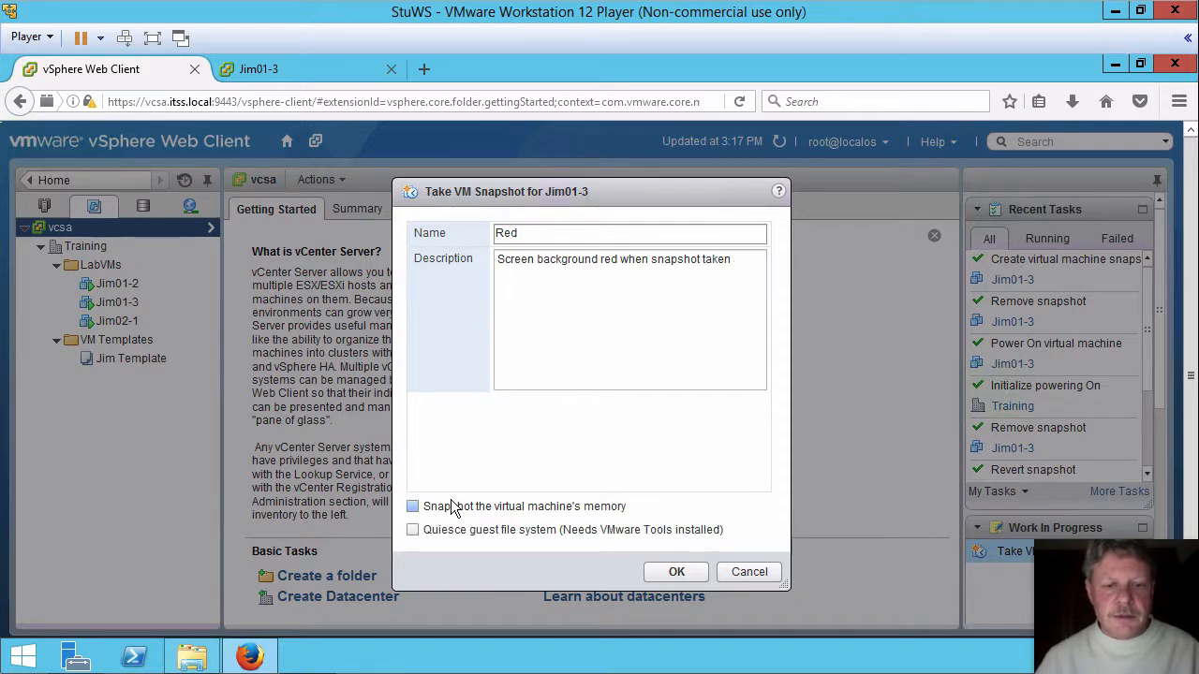
left_click(681, 569)
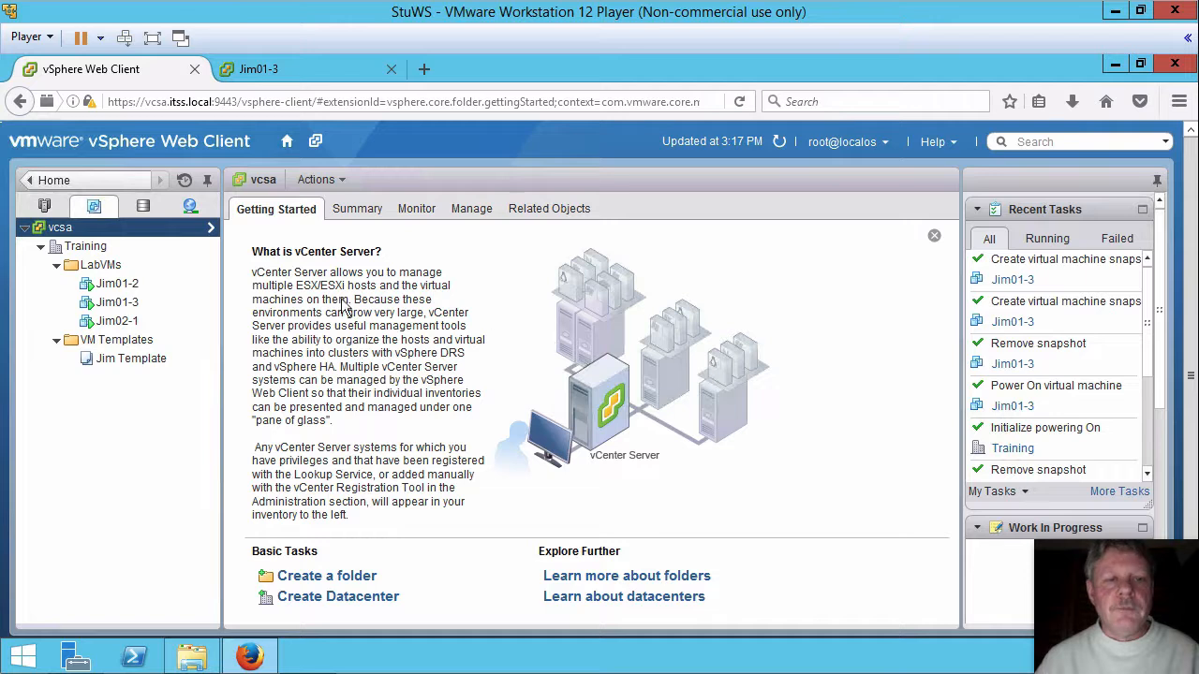
In the Jim01-3 console, change the guest's desktop background color to yellow through Display Properties
left_click(305, 68)
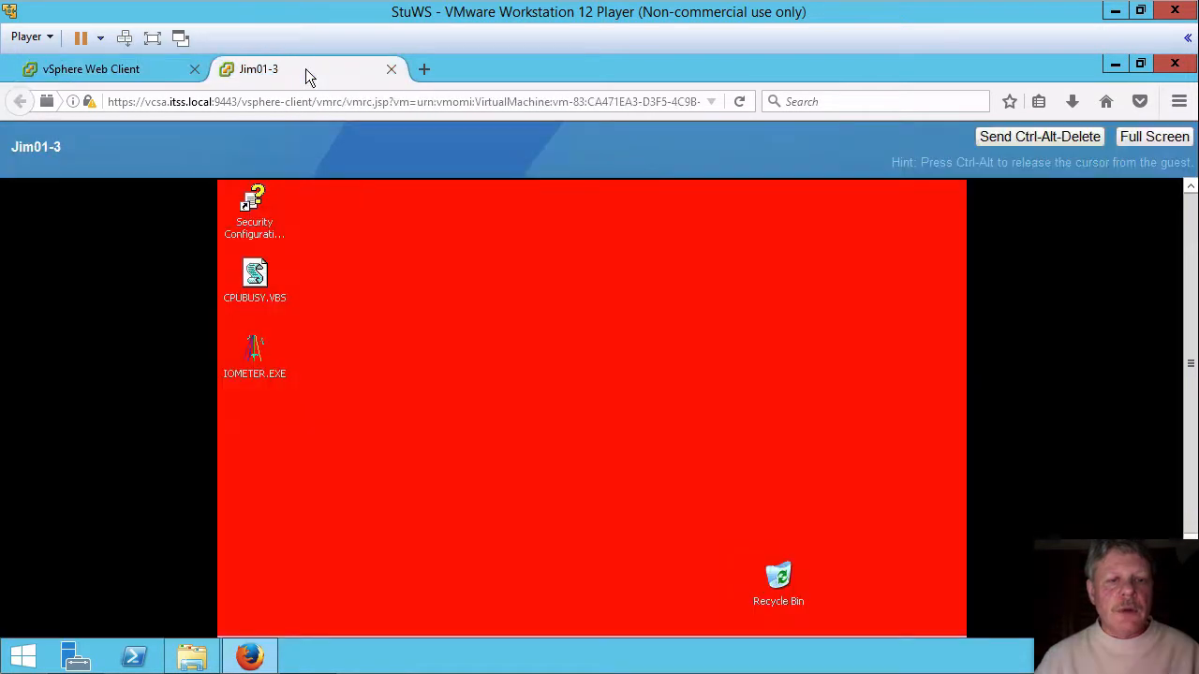
right_click(392, 207)
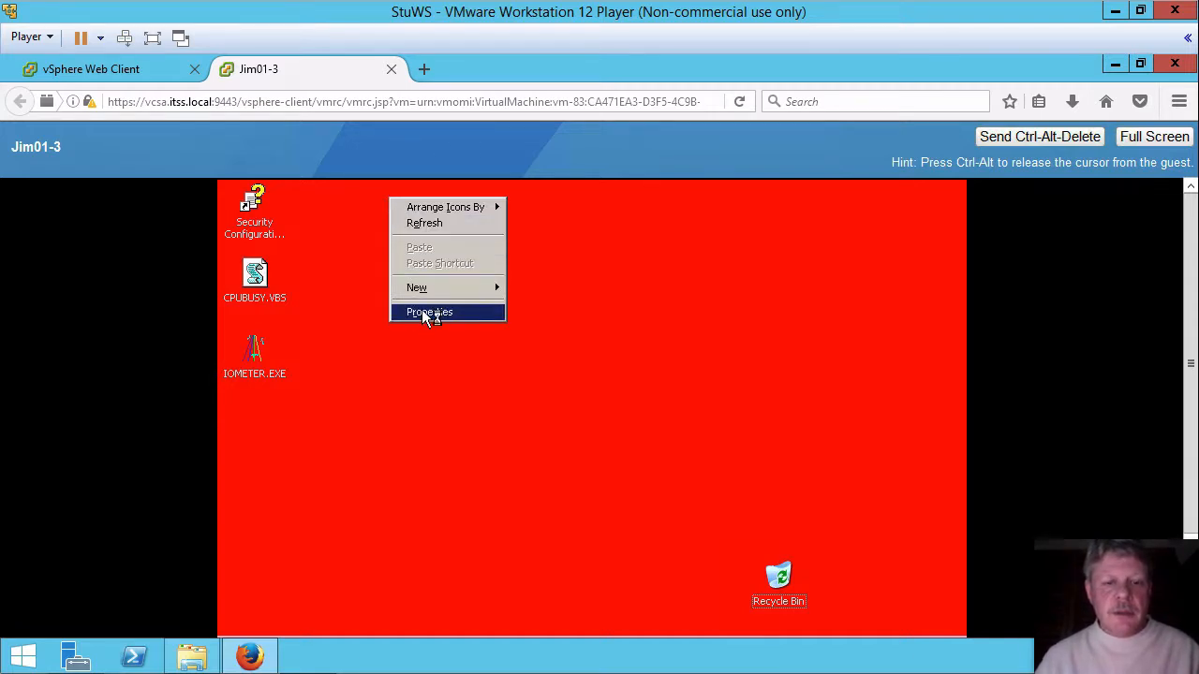
left_click(426, 315)
left_click_drag(430, 298, 431, 209)
left_click(410, 234)
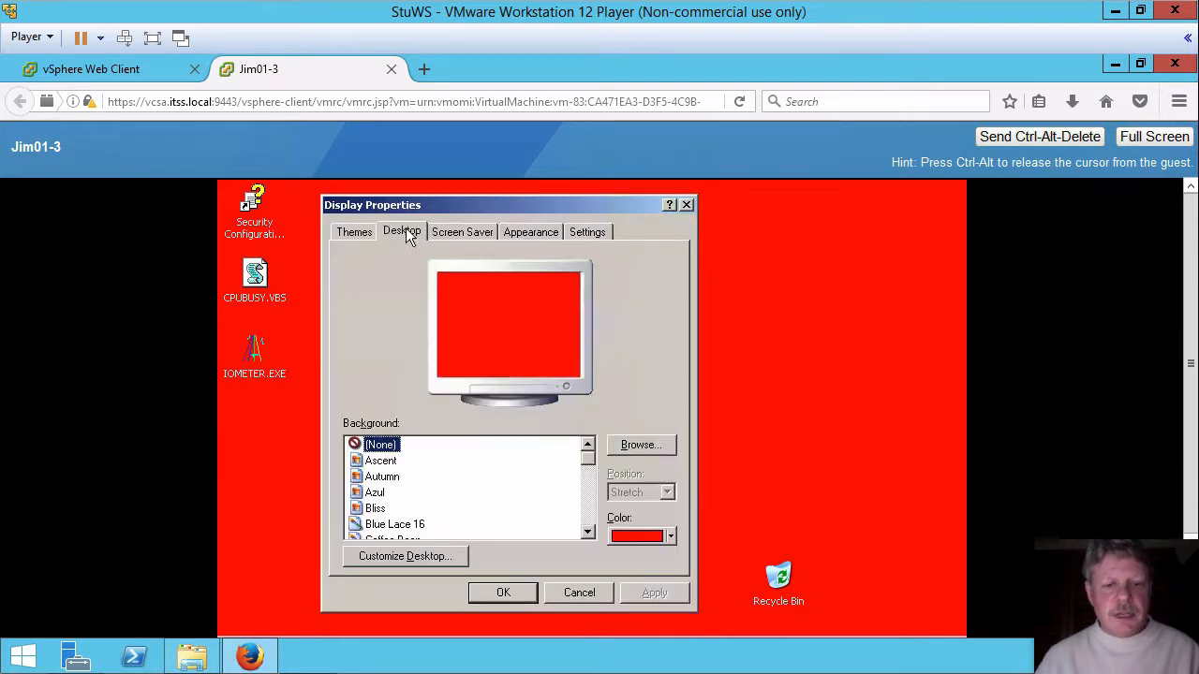
left_click(670, 537)
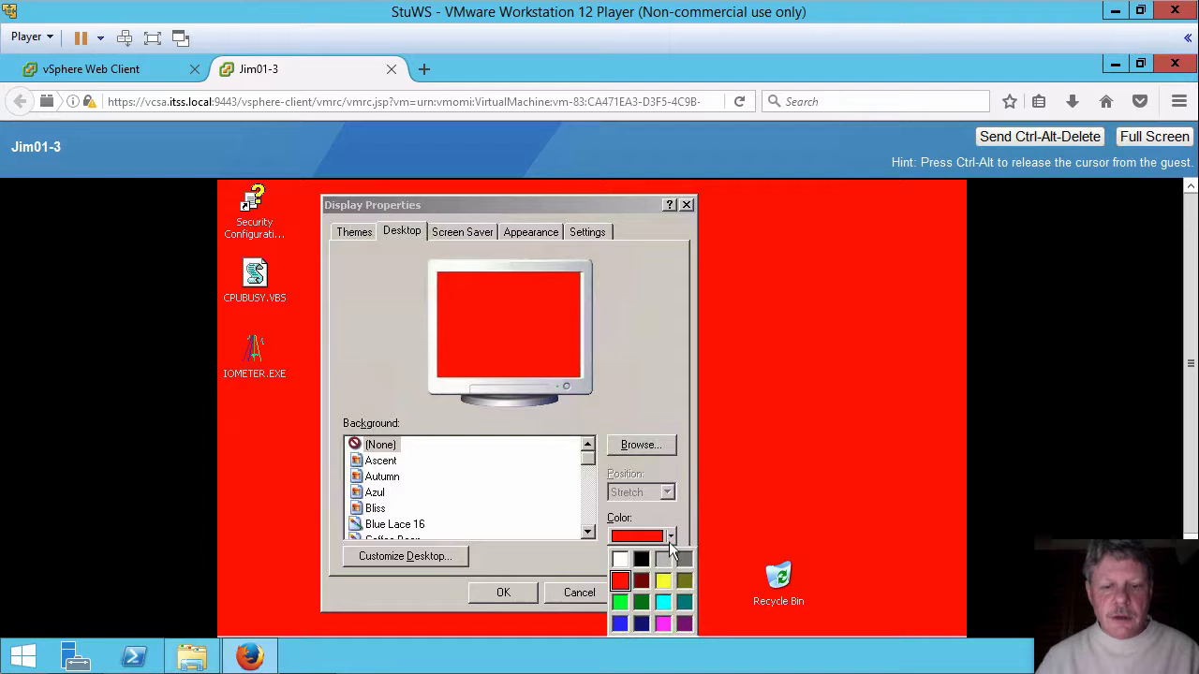
left_click(658, 584)
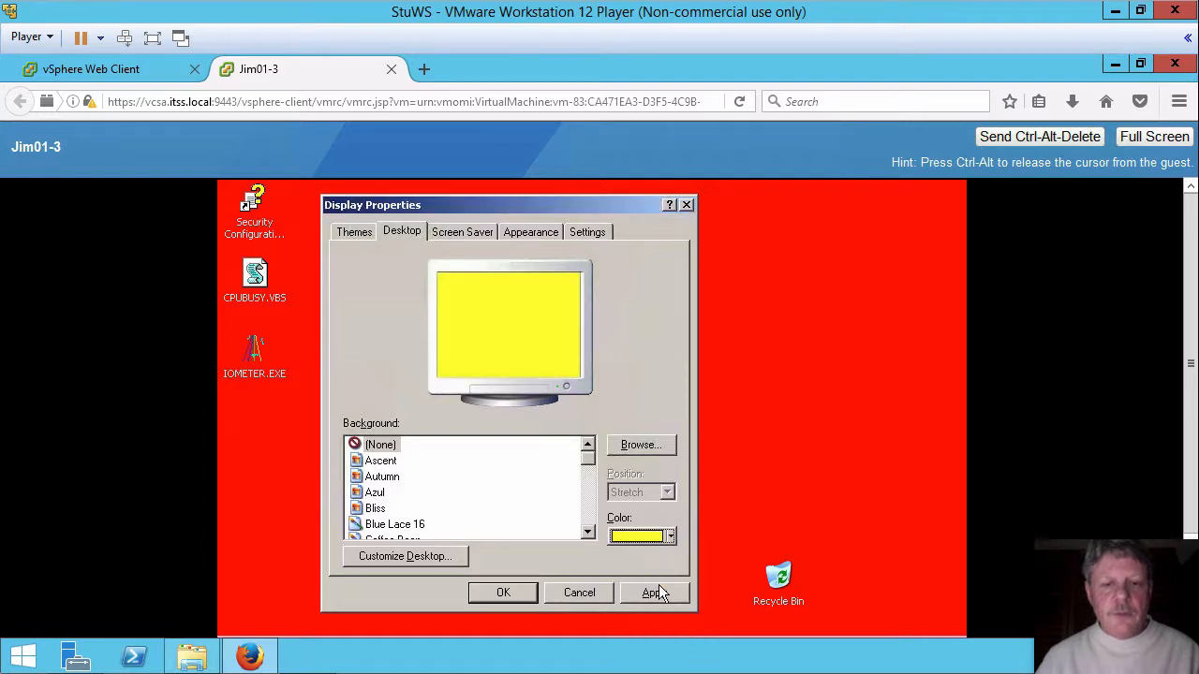
left_click(486, 587)
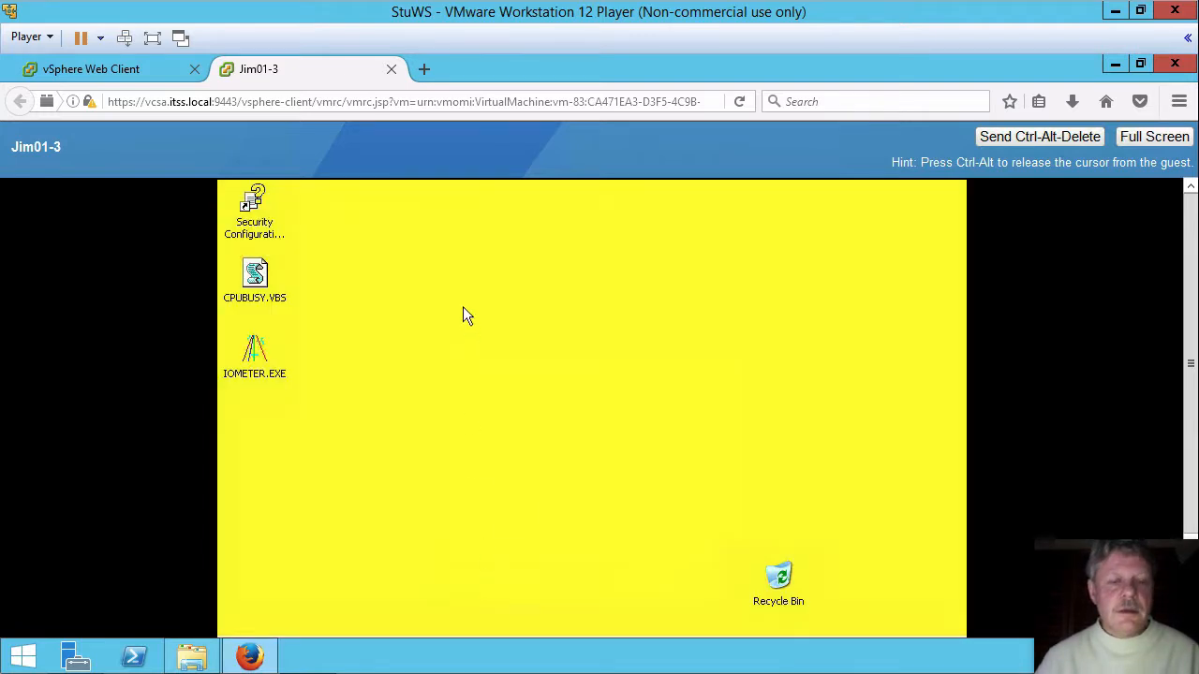
Start a new snapshot of Jim01-3 from the vSphere Web Client and name it "Yellow"
left_click(120, 68)
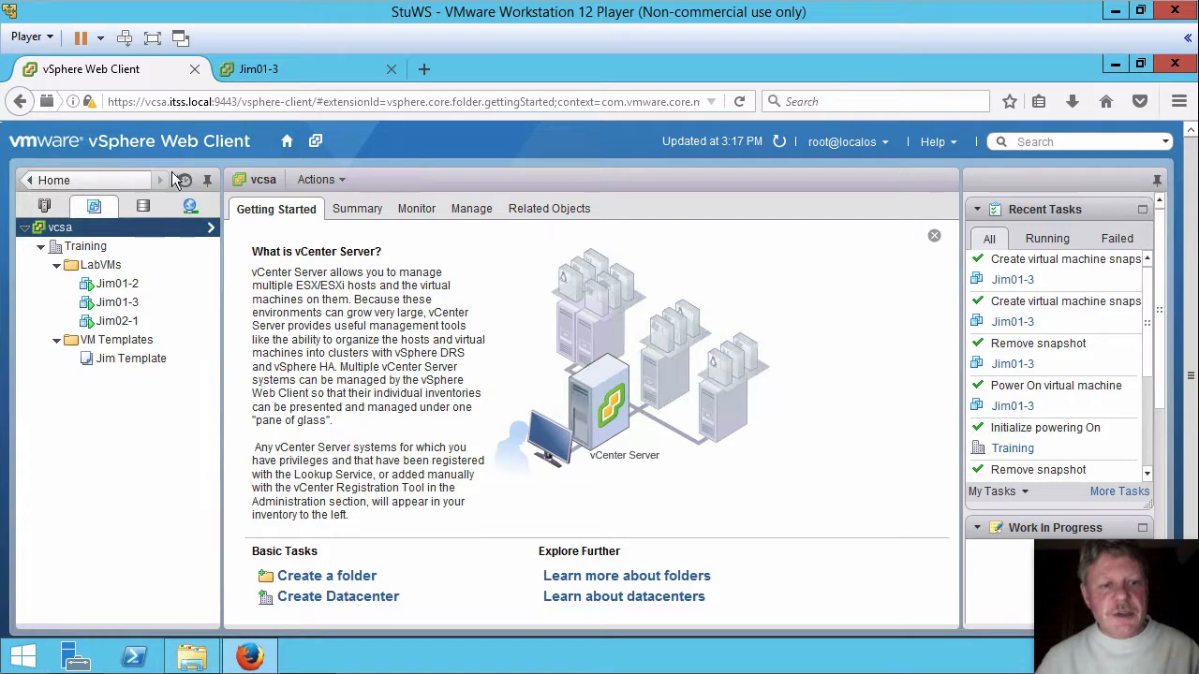
left_click(119, 304)
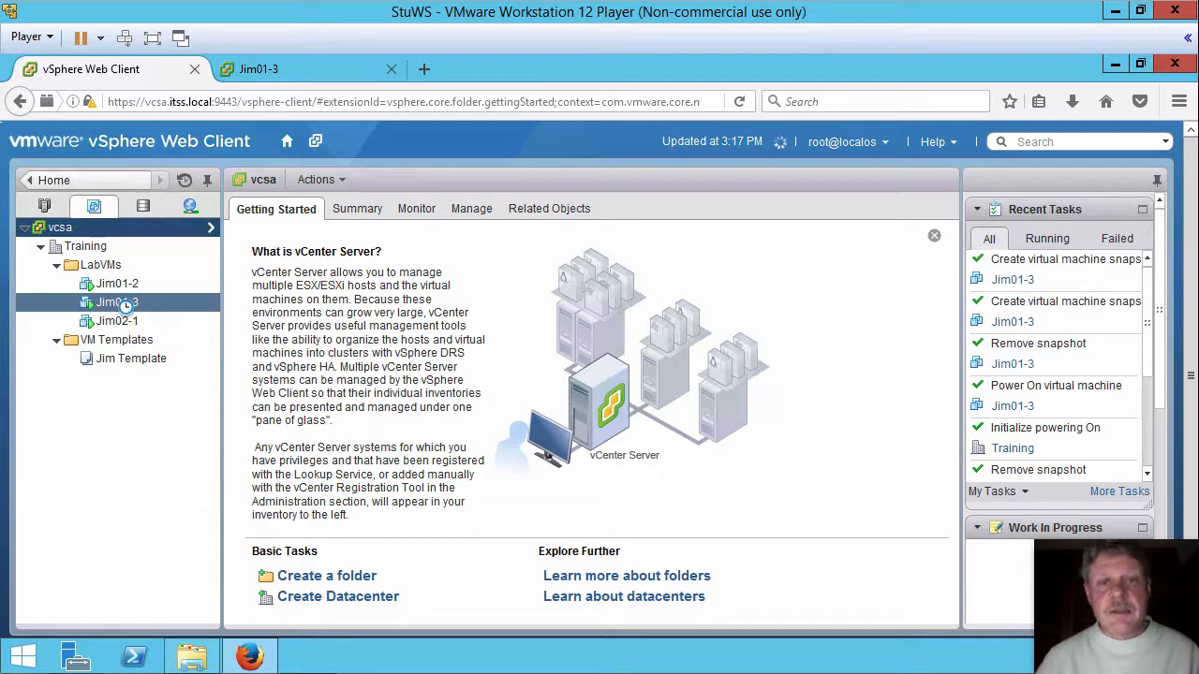
right_click(120, 304)
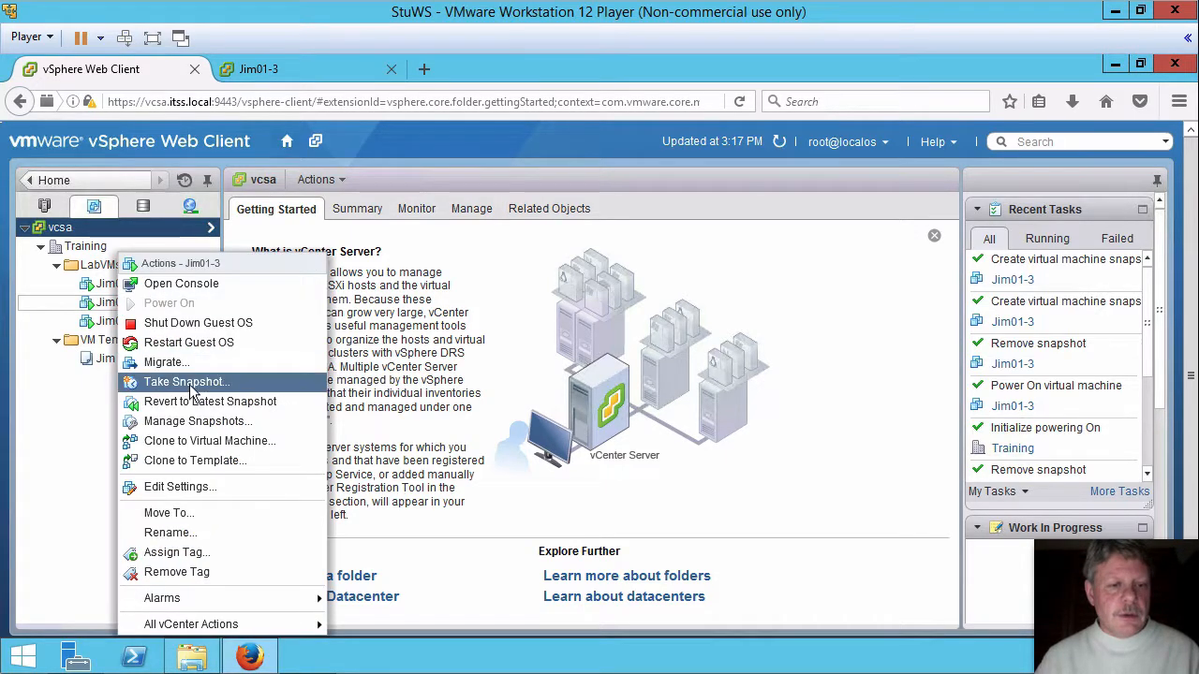
left_click(188, 382)
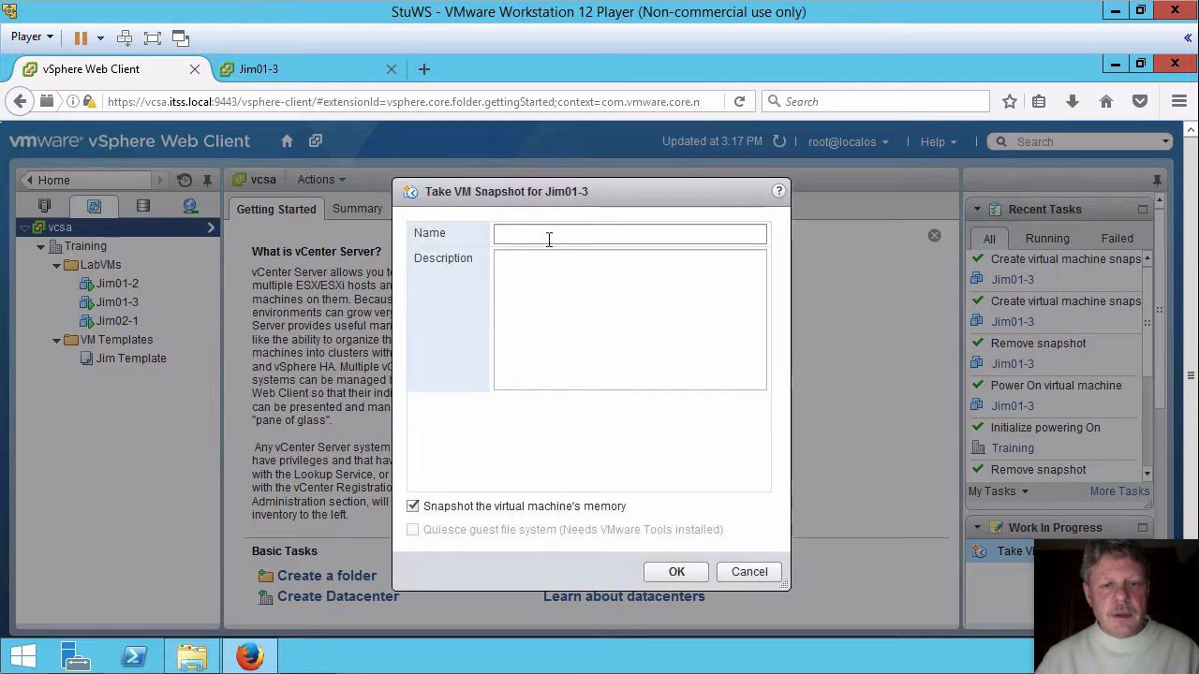
left_click(548, 237)
type("Ye")
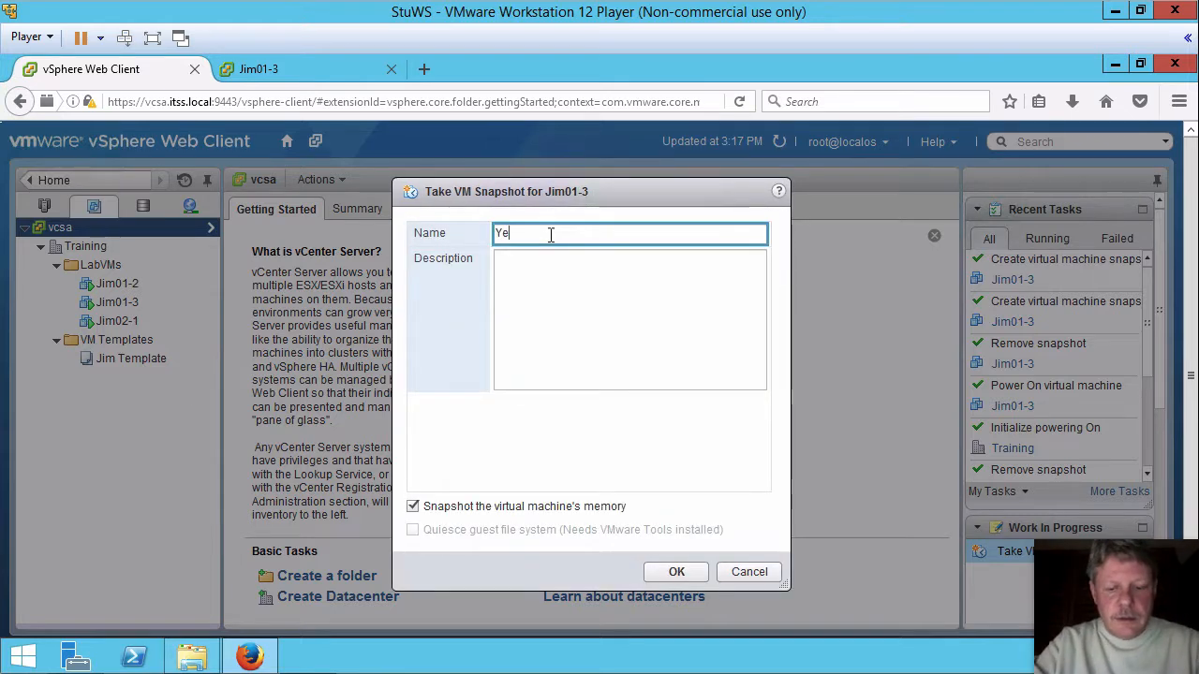
type("llo")
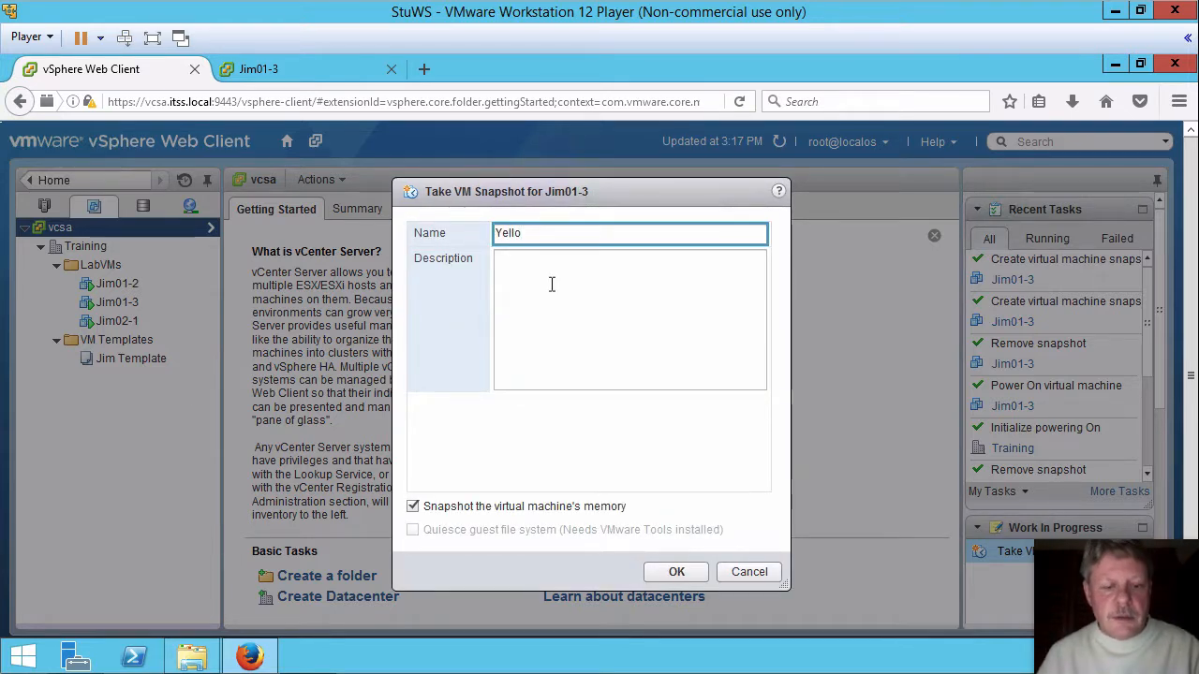
type("w")
Describe the snapshot as "Screen background yellow when snapshot taken", exclude the virtual machine's memory, and create it
left_click(562, 285)
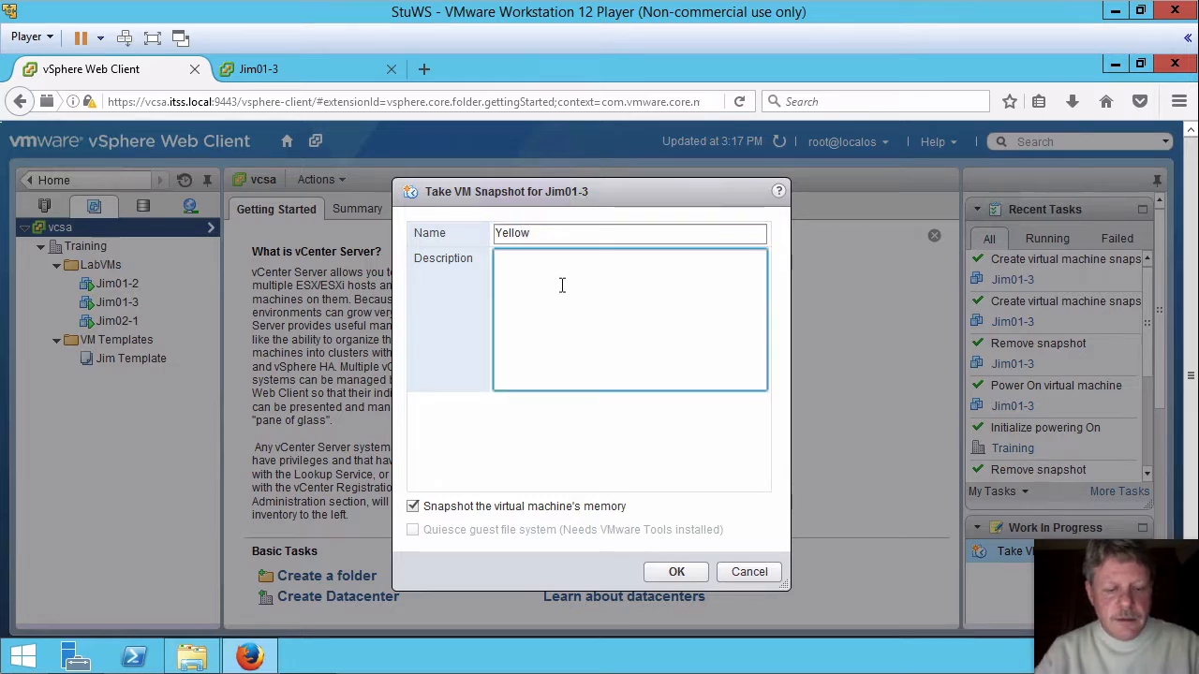
type("Screen ")
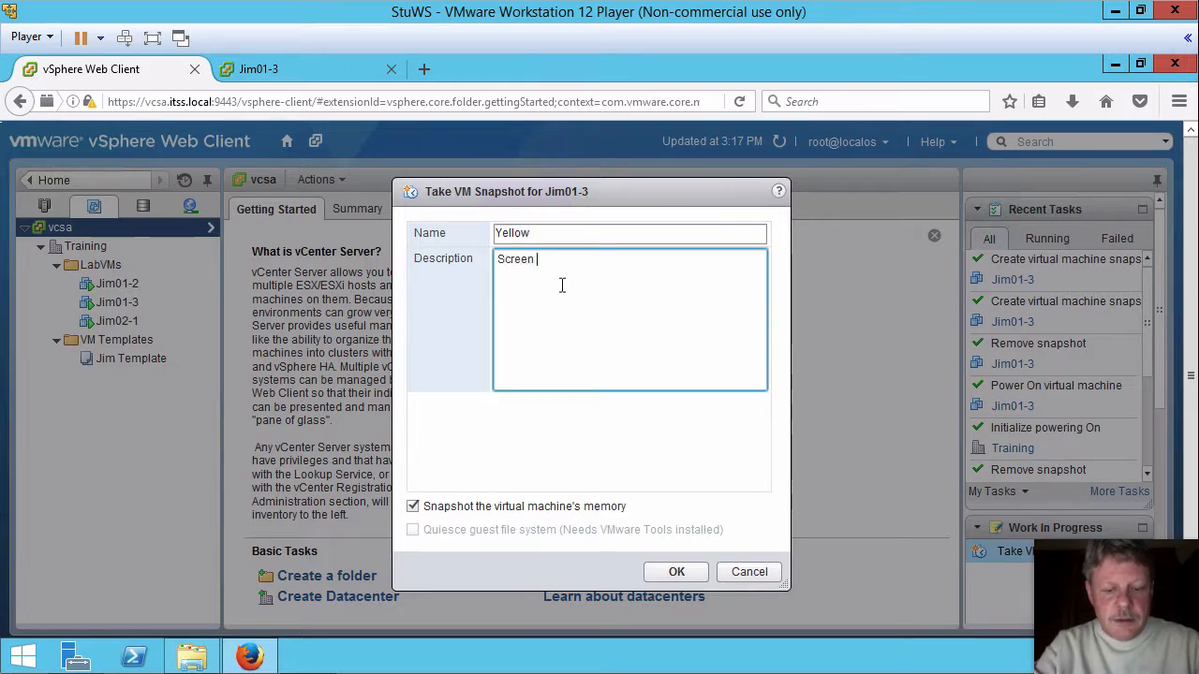
type("background ")
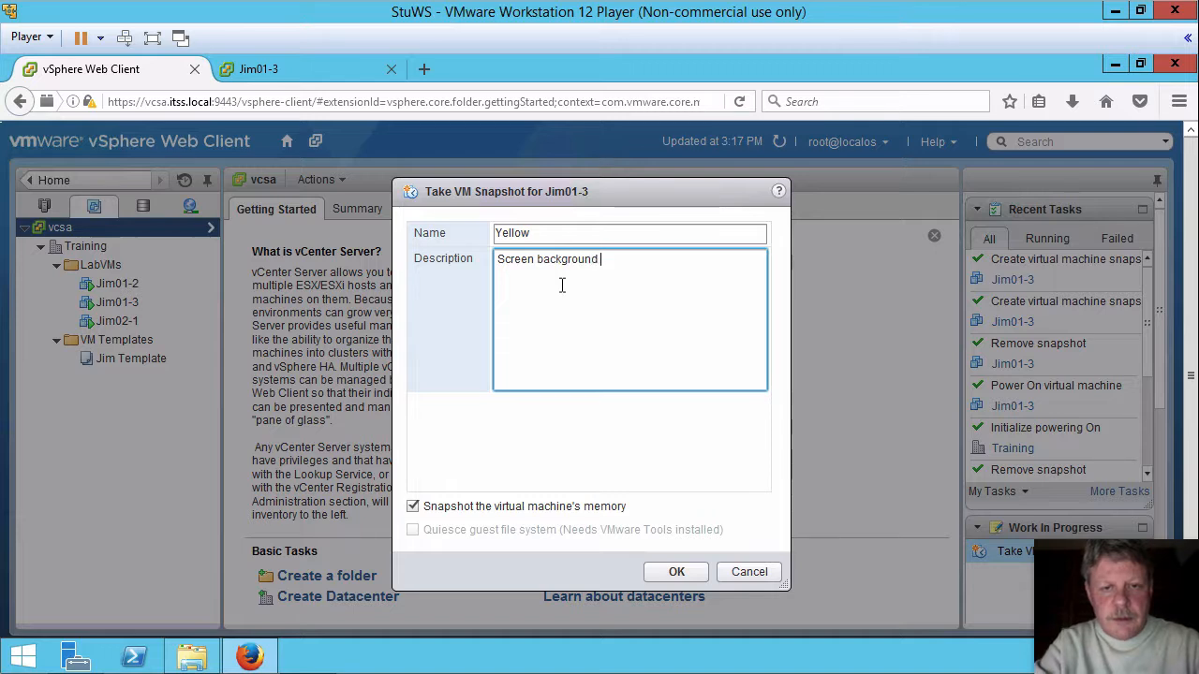
type("yellow ")
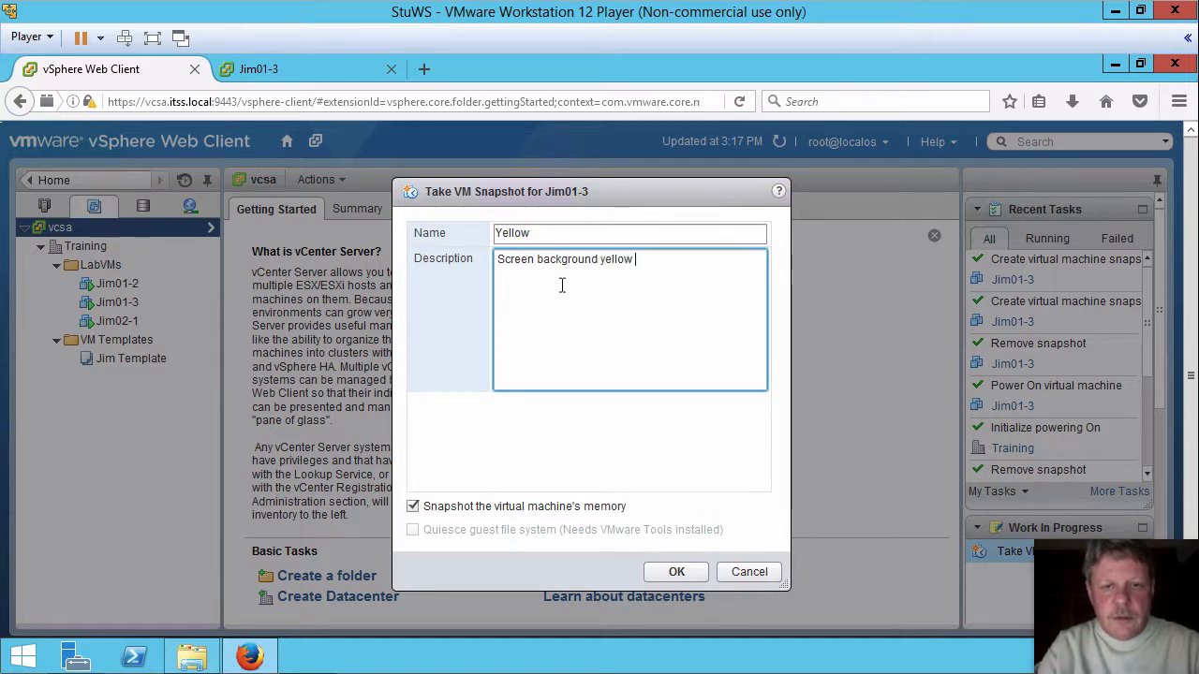
type("whensn")
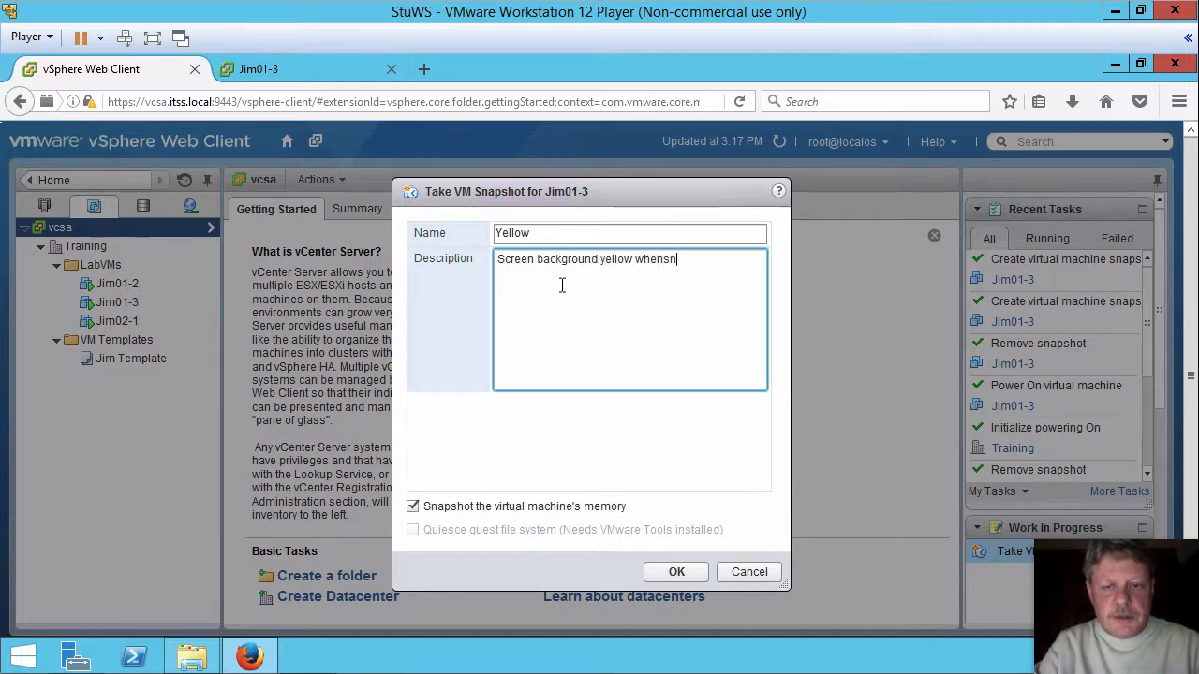
key("BackSpace")
key("BackSpace")
key("BackSpace")
key("BackSpace")
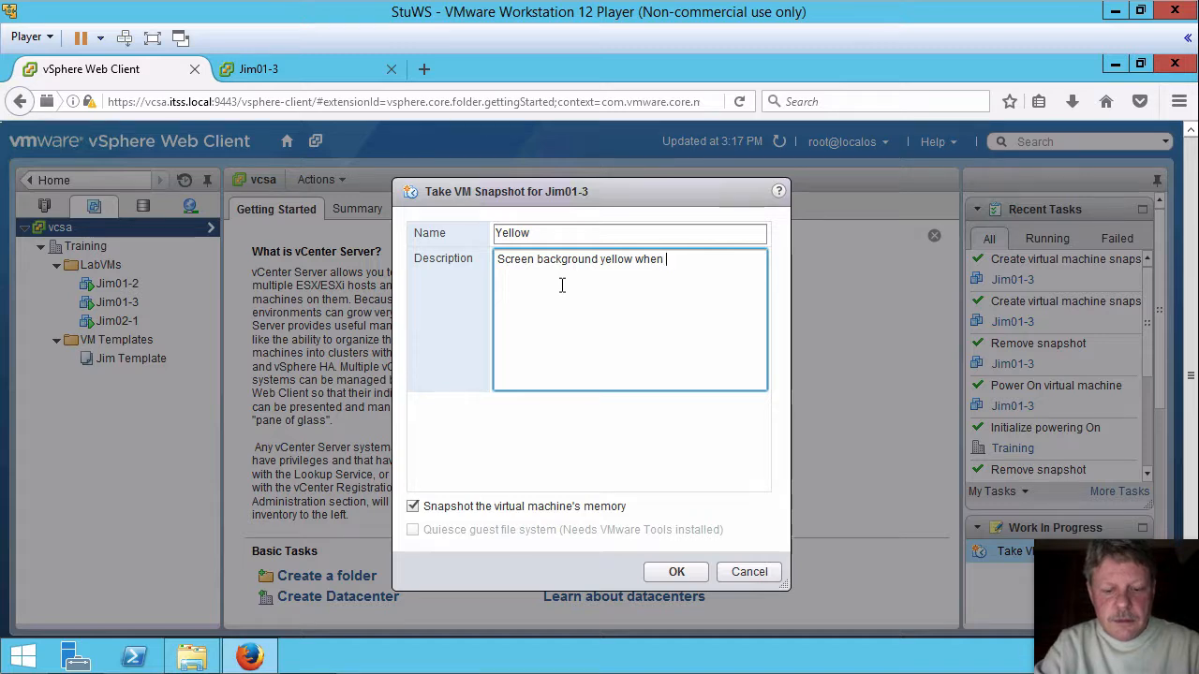
type("snapshot")
key("BackSpace")
key("BackSpace")
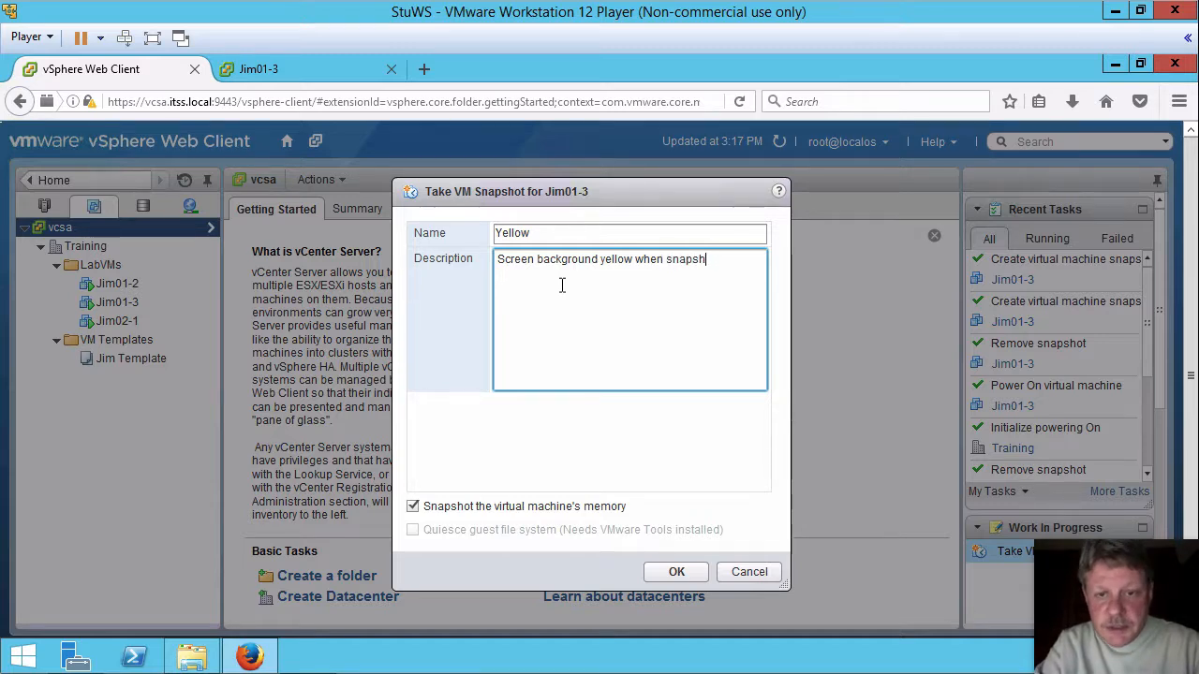
key("BackSpace")
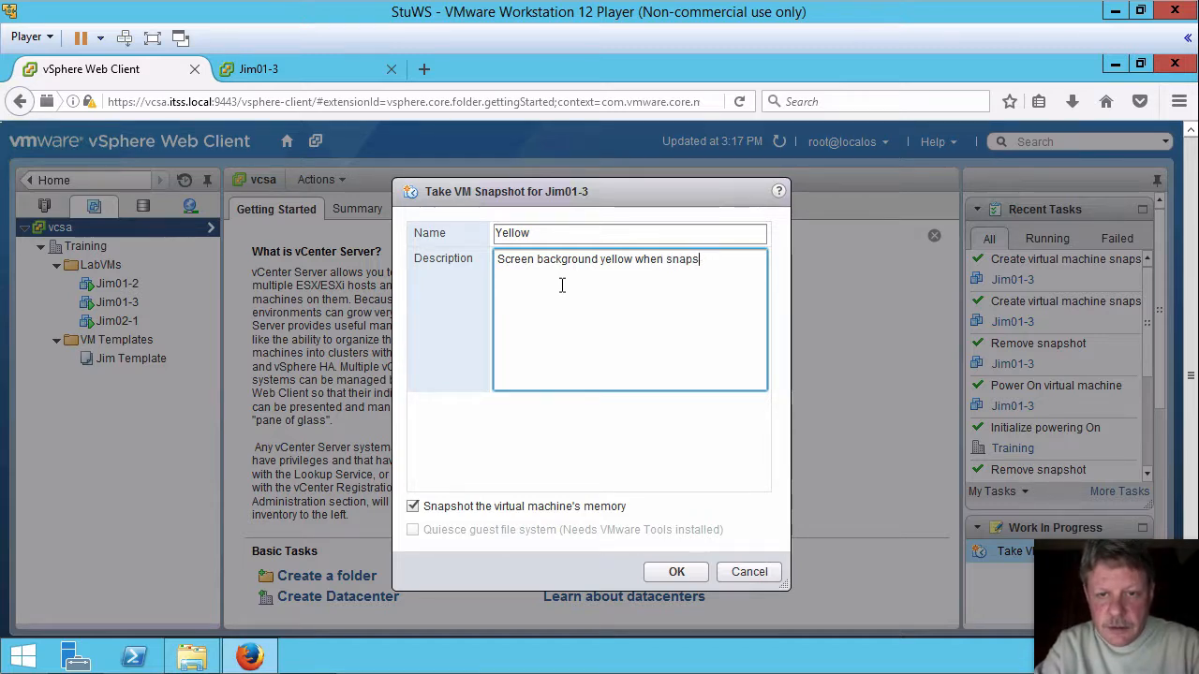
type("hot ")
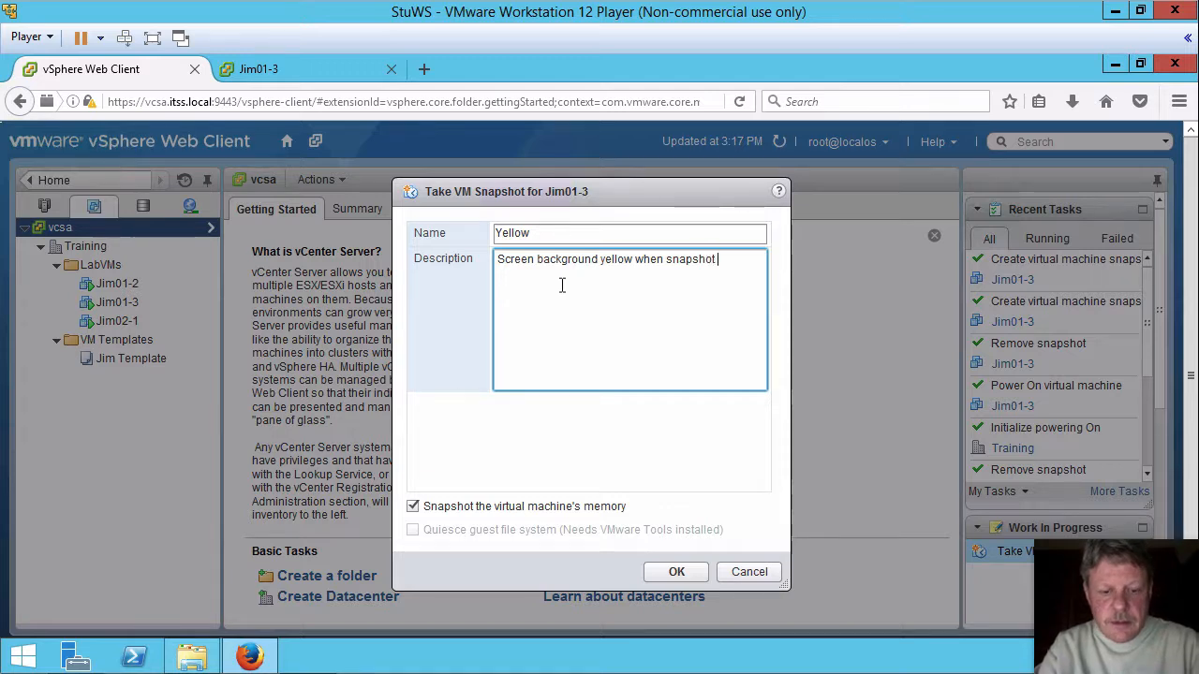
type("taken")
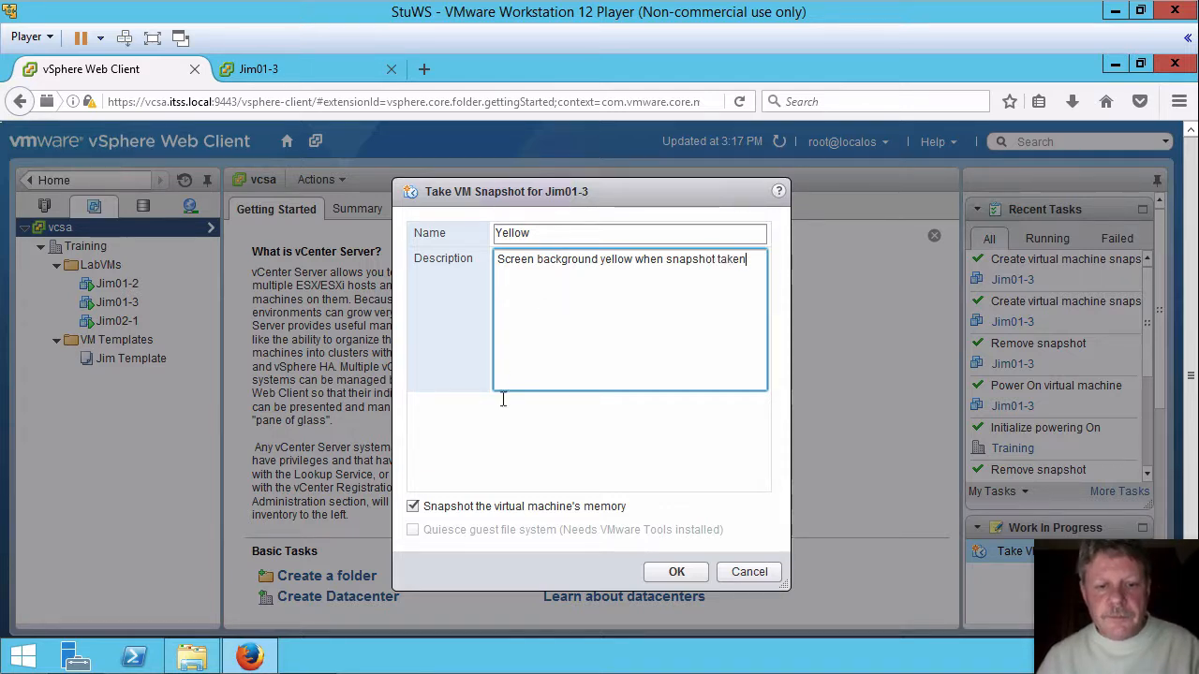
left_click(475, 506)
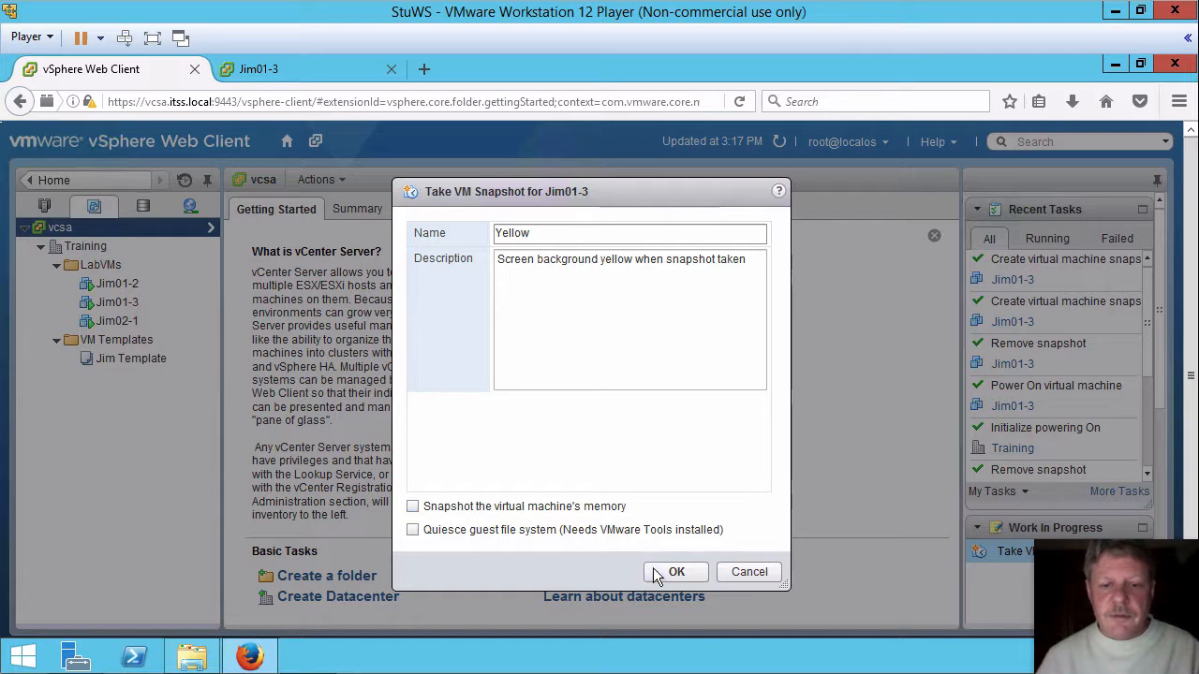
left_click(659, 573)
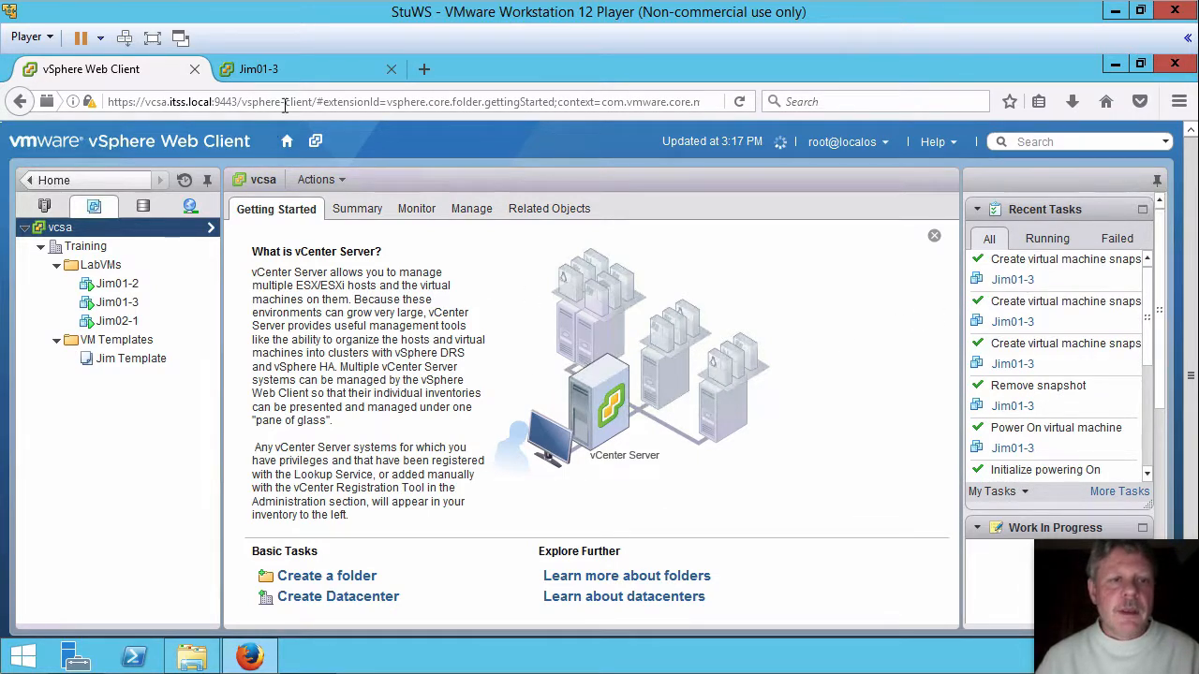
Return to the Jim01-3 console and set the guest's desktop background color to blue through Display Properties
left_click(289, 75)
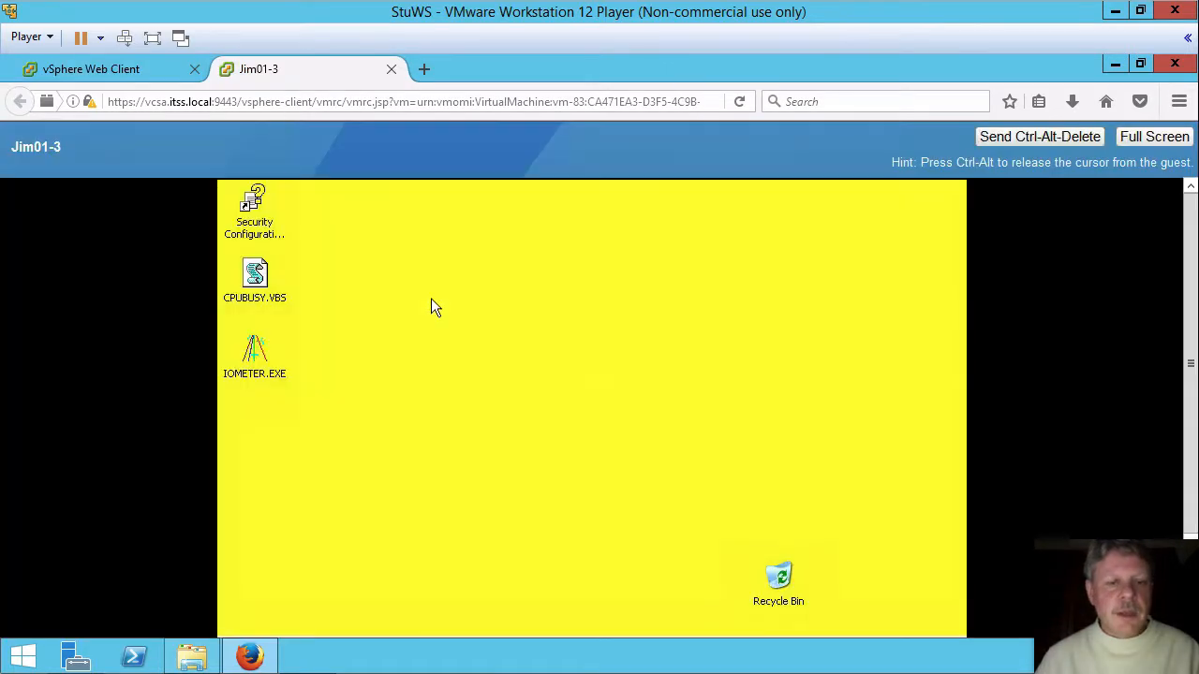
right_click(537, 291)
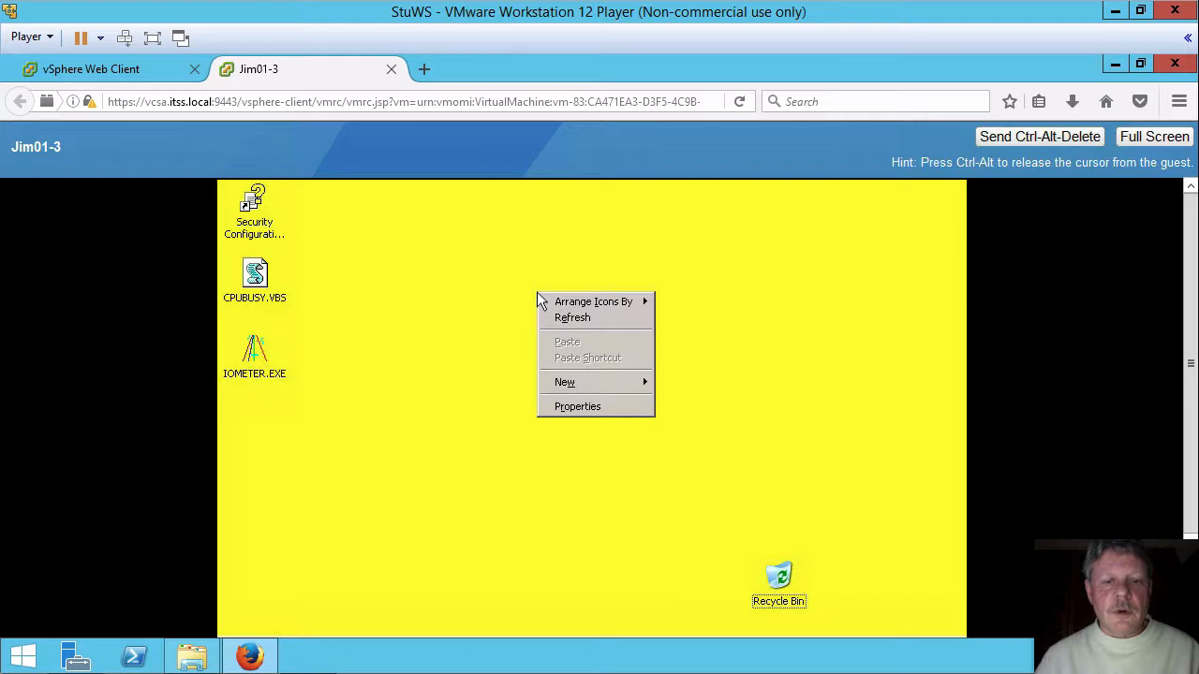
left_click(581, 408)
left_click_drag(497, 303, 488, 196)
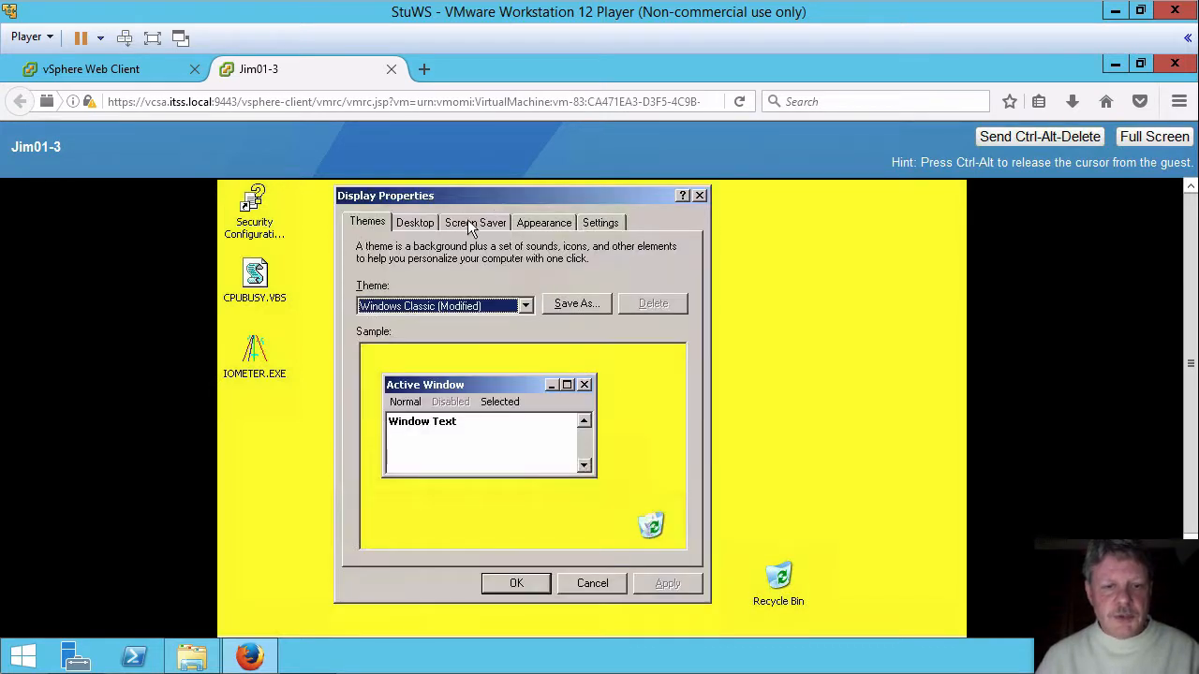
left_click(421, 224)
left_click(683, 526)
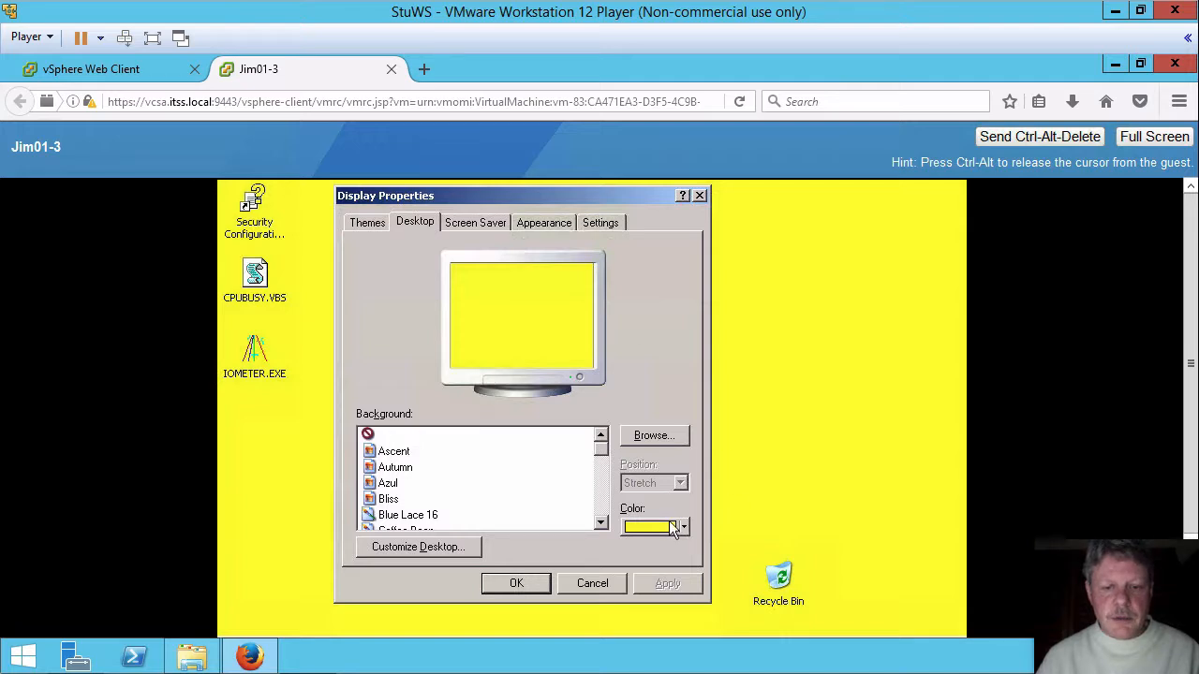
left_click(635, 613)
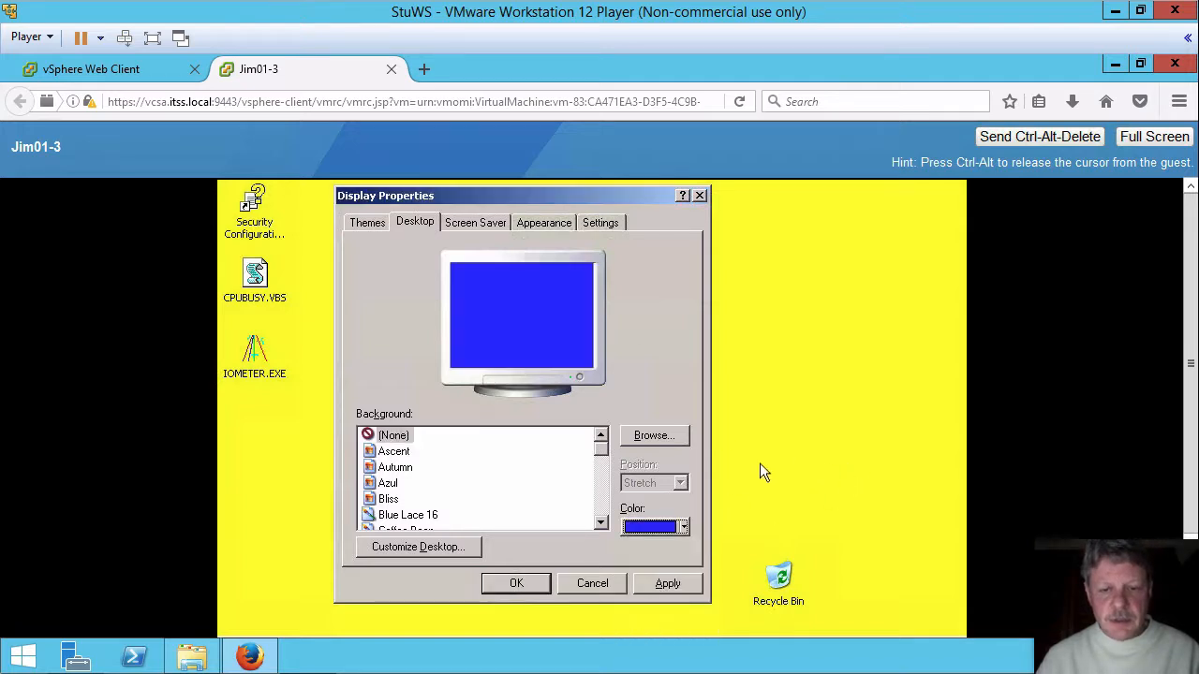
left_click(528, 581)
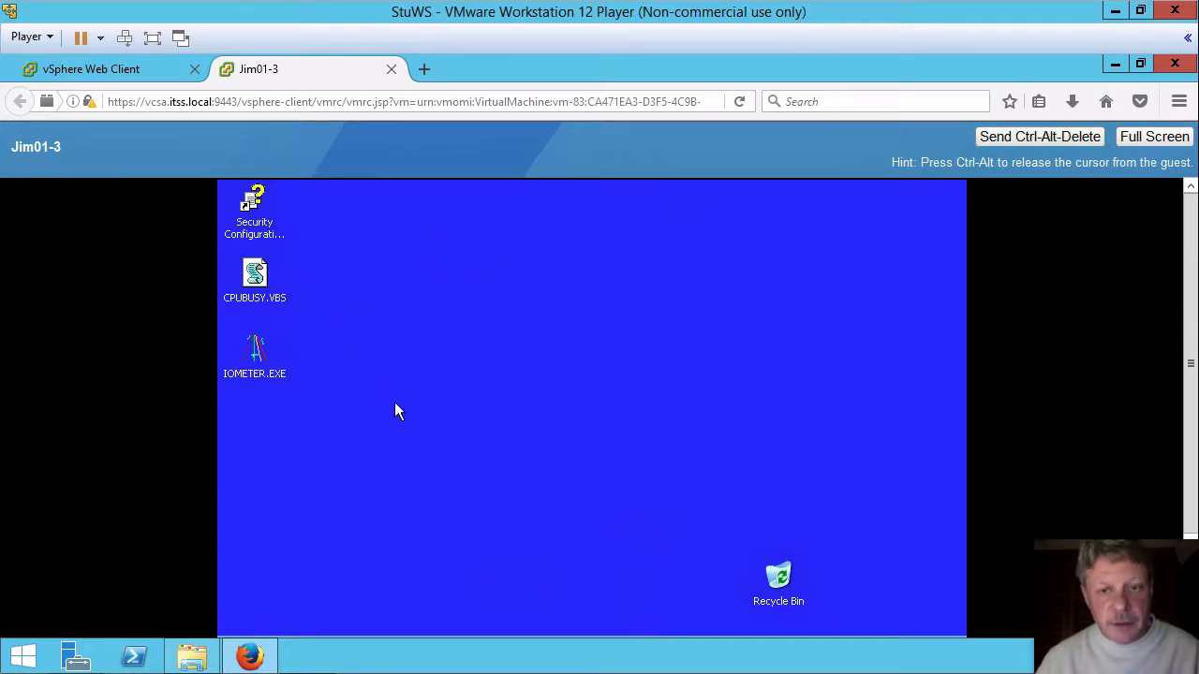
Open the snapshot manager for Jim01-3 in the vSphere Web Client and compare its snapshot tree with the guest's current desktop
left_click(122, 74)
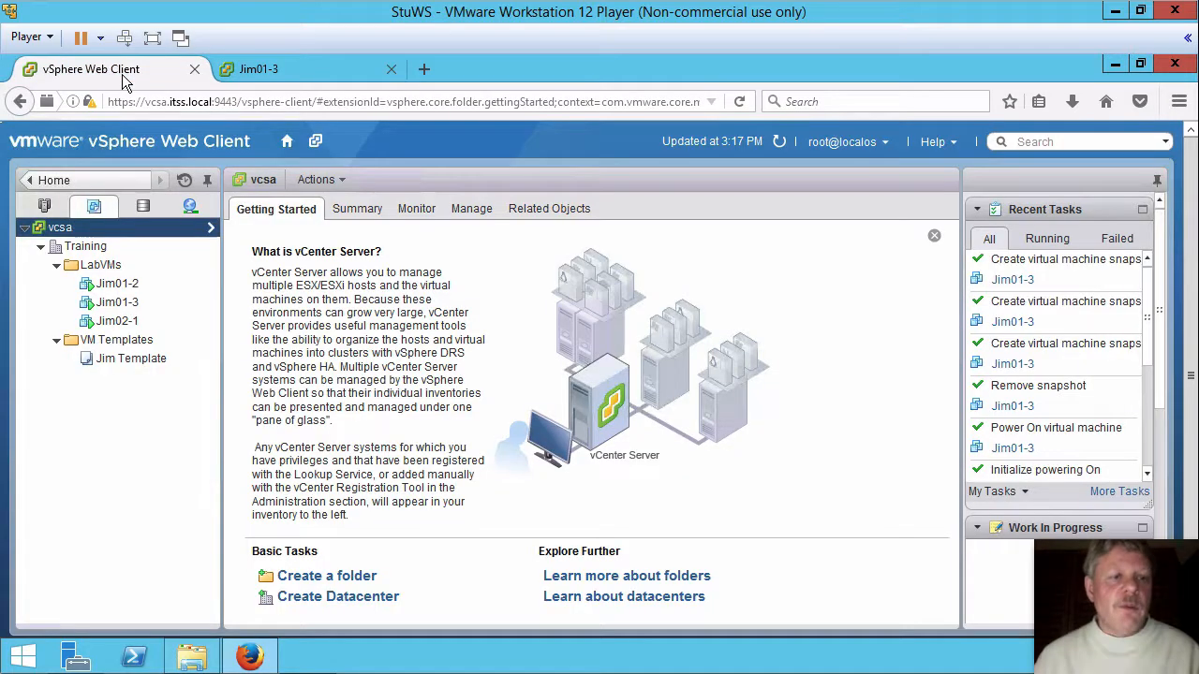
right_click(121, 305)
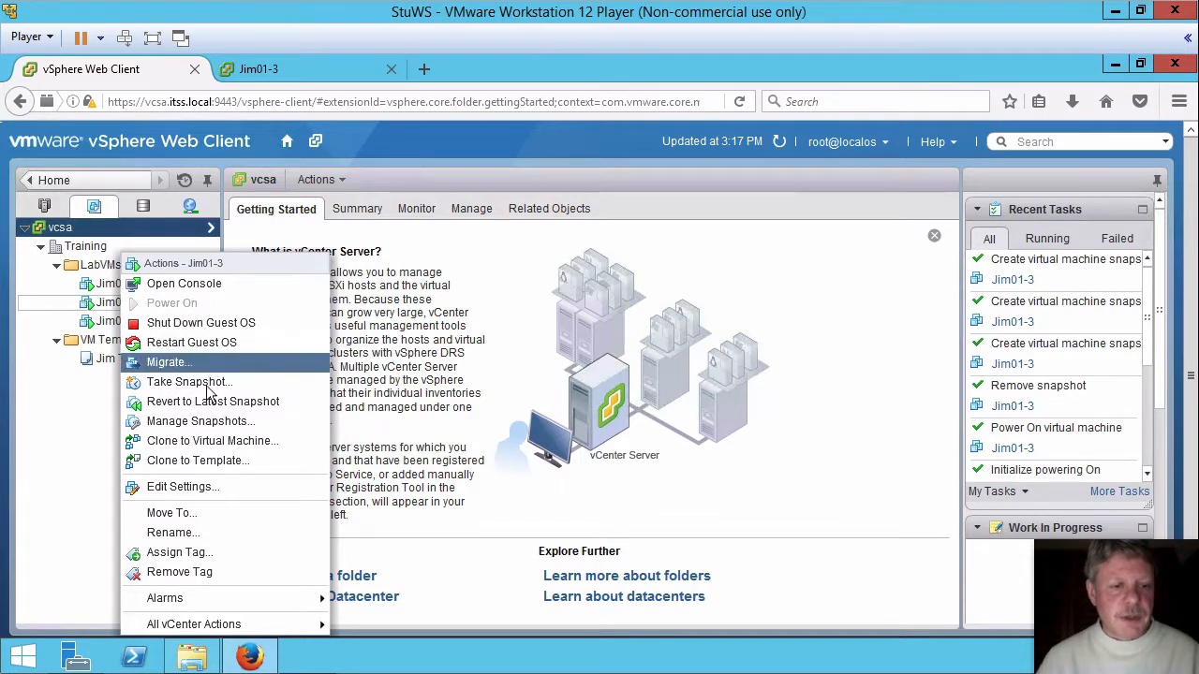
left_click(200, 422)
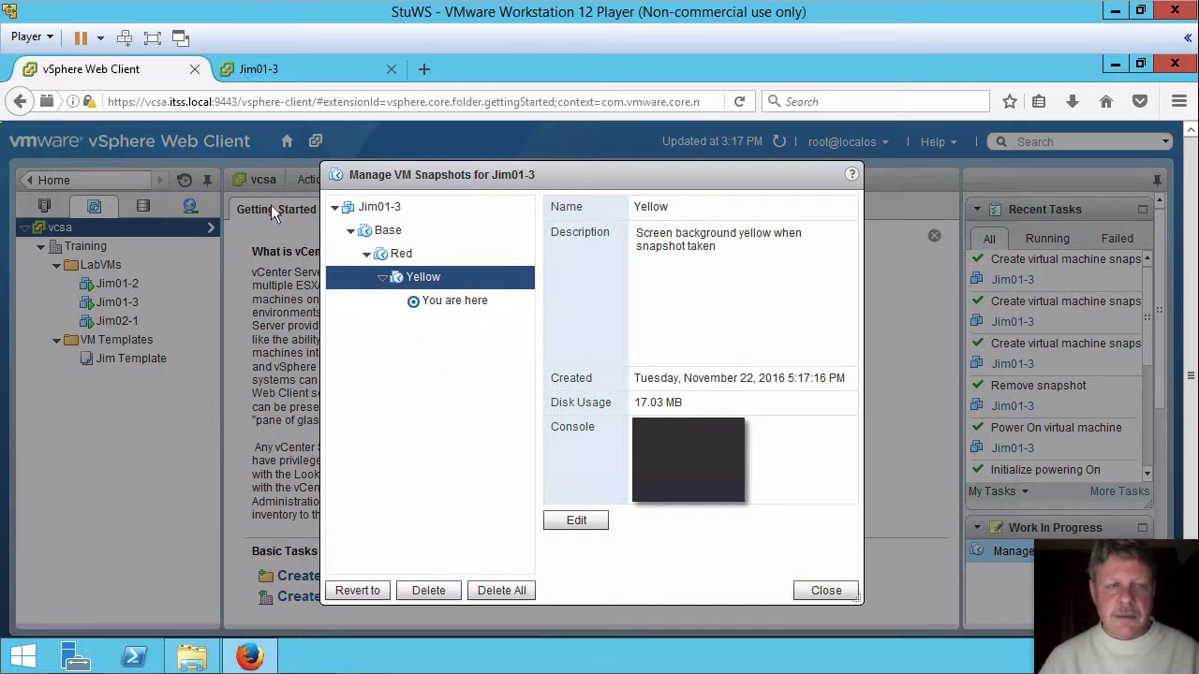
left_click(316, 73)
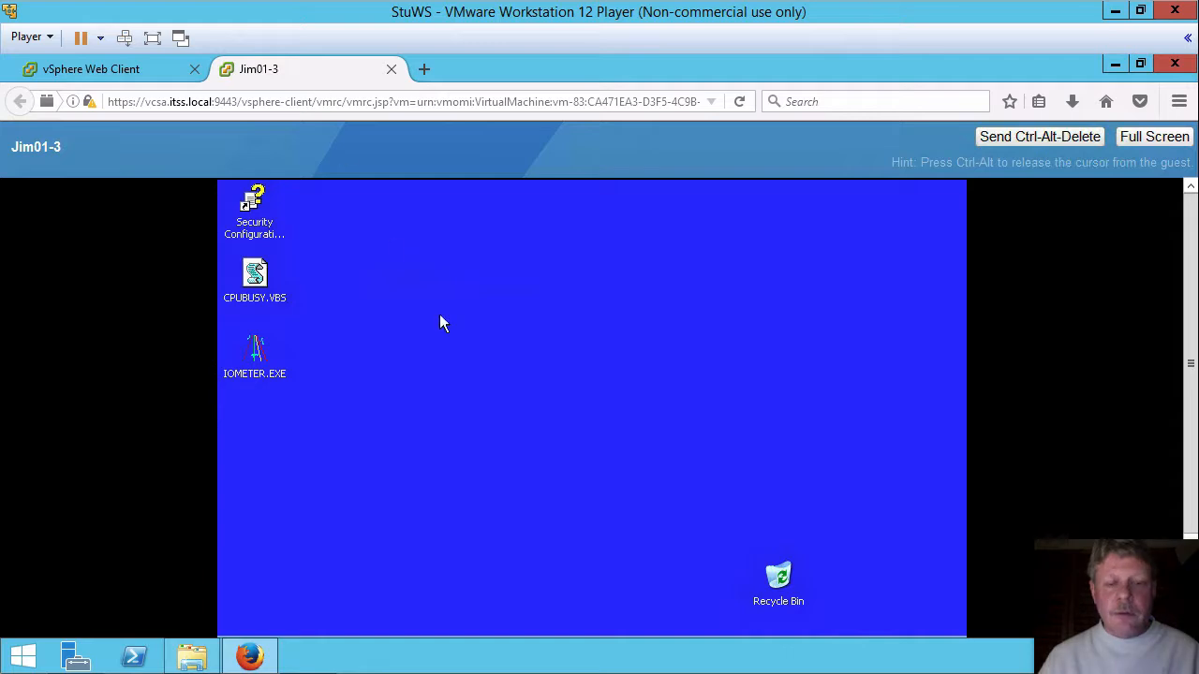
left_click(115, 66)
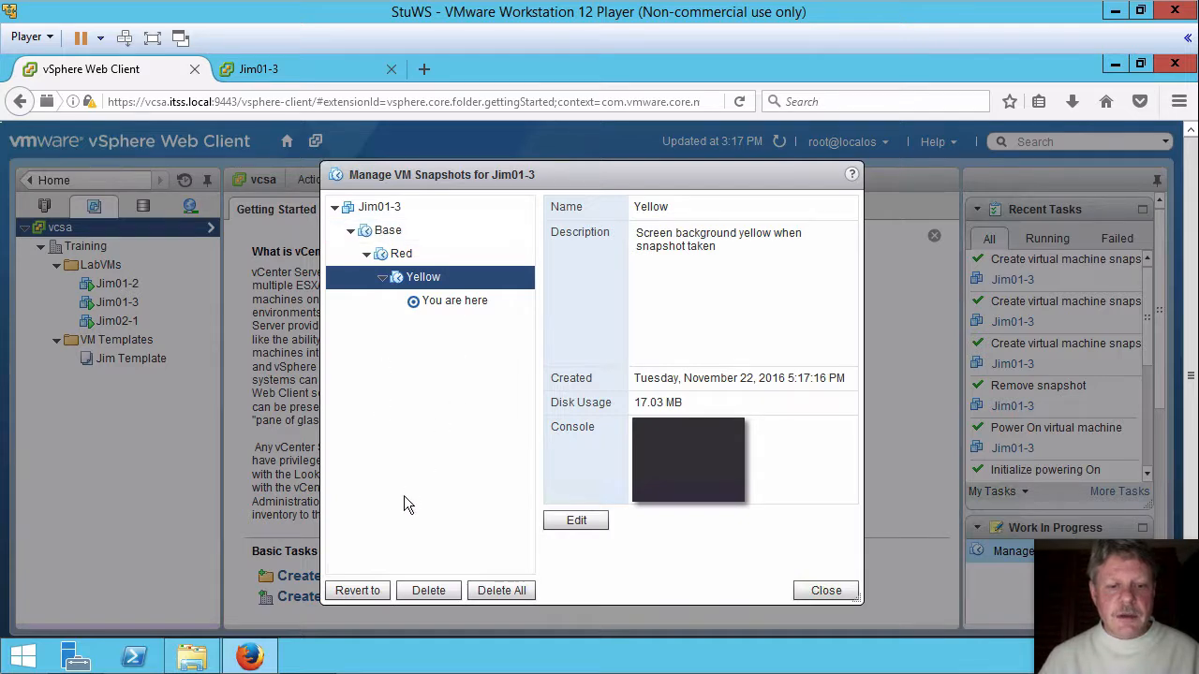
Revert Jim01-3 to the Yellow snapshot, check its console, and close the snapshot manager
left_click(371, 591)
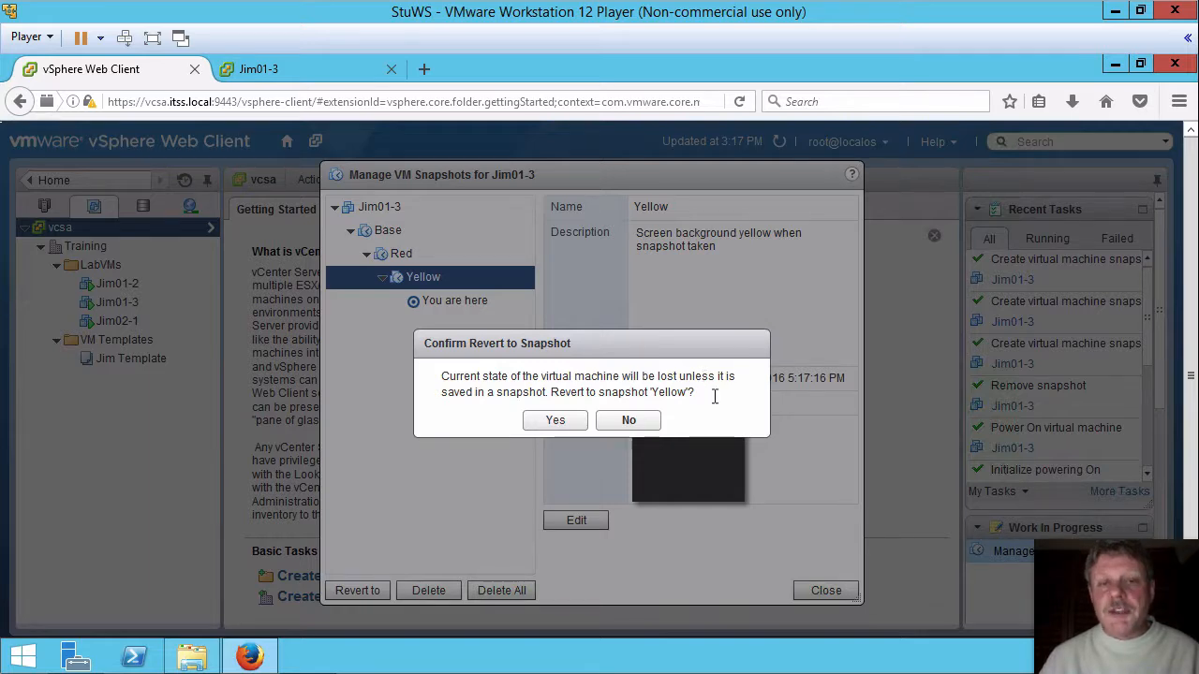
left_click(555, 419)
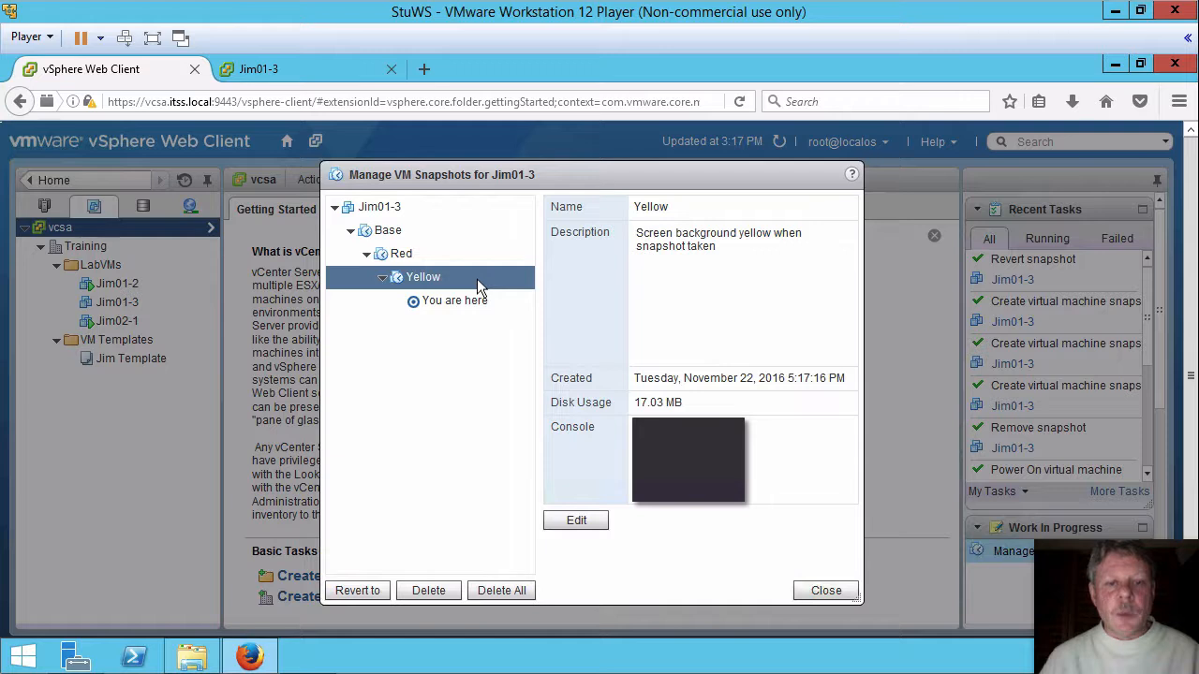
left_click(313, 80)
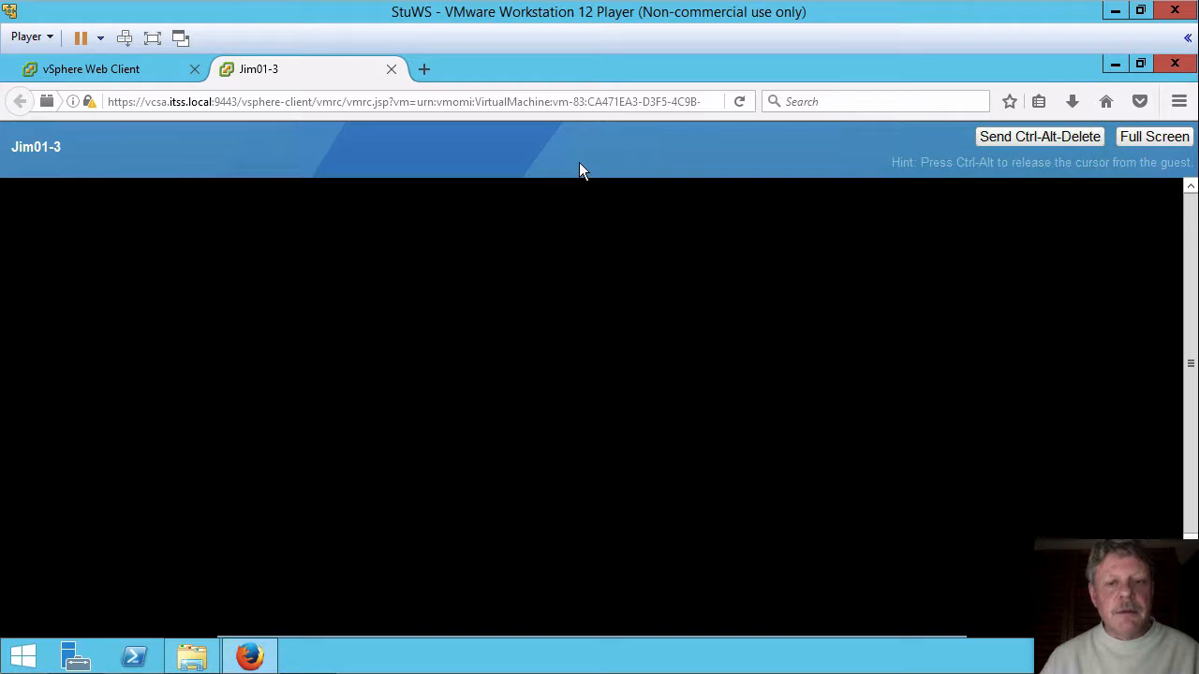
left_click(123, 71)
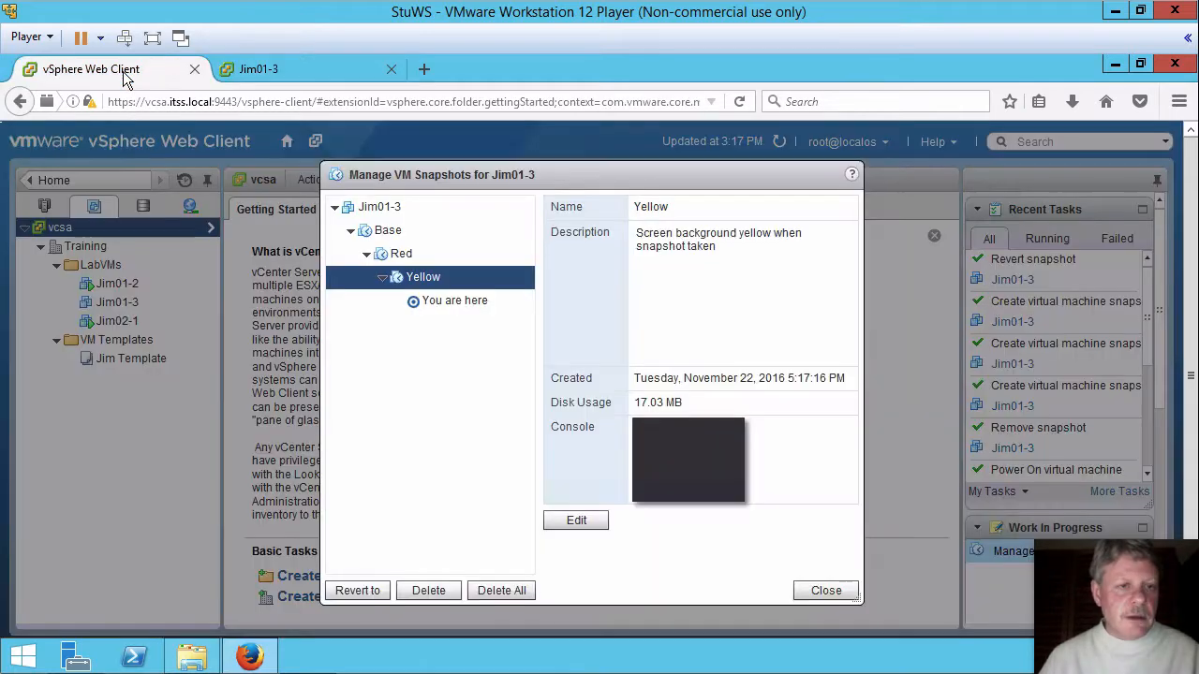
left_click(826, 590)
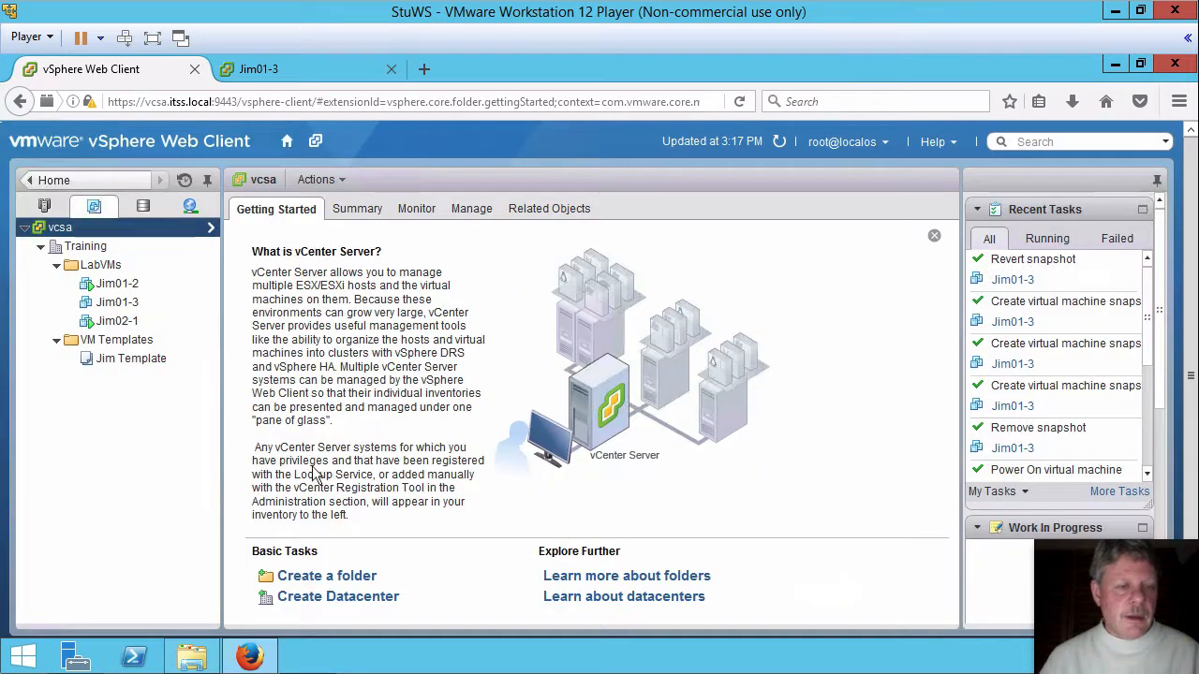
Power on the Jim01-3 virtual machine from the vSphere inventory
left_click(117, 303)
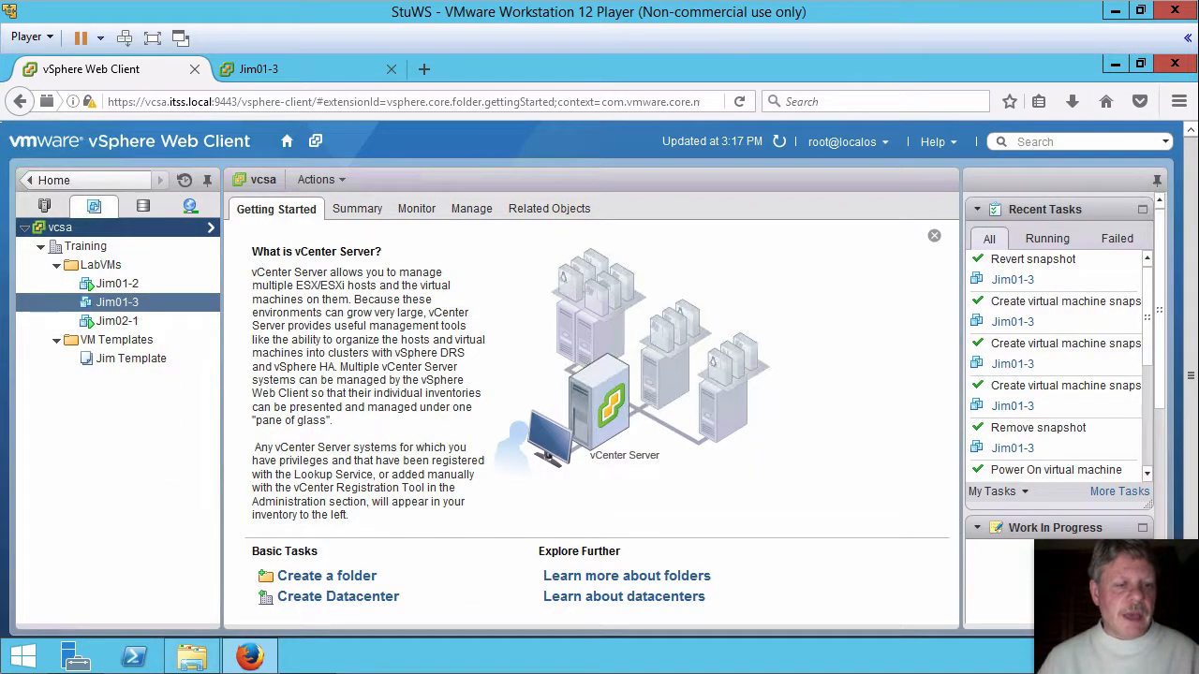
right_click(123, 304)
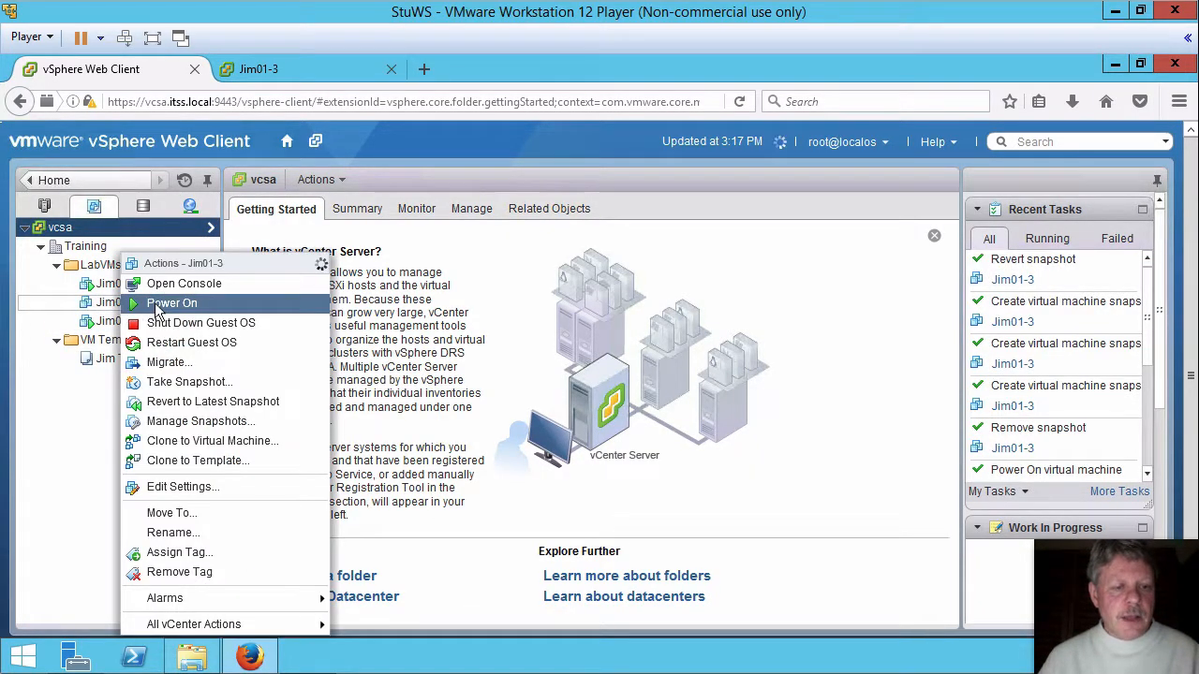
left_click(156, 306)
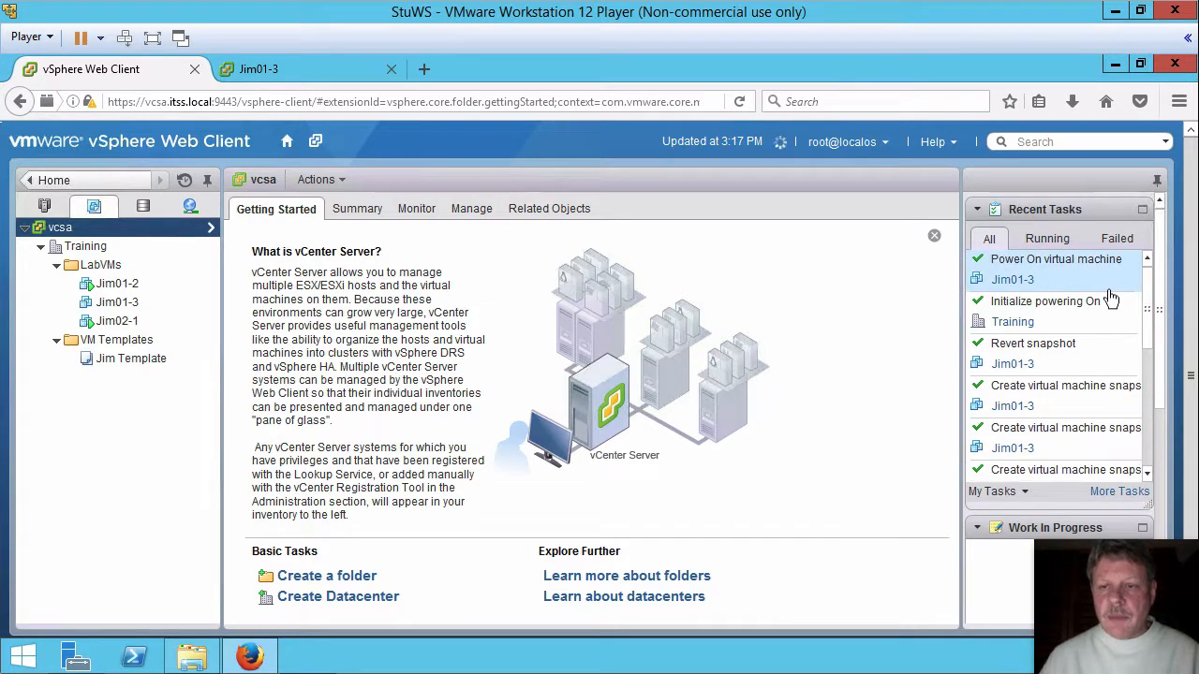
Open the Jim01-3 console and log on to the Windows guest as Administrator, entering the account password
left_click(302, 77)
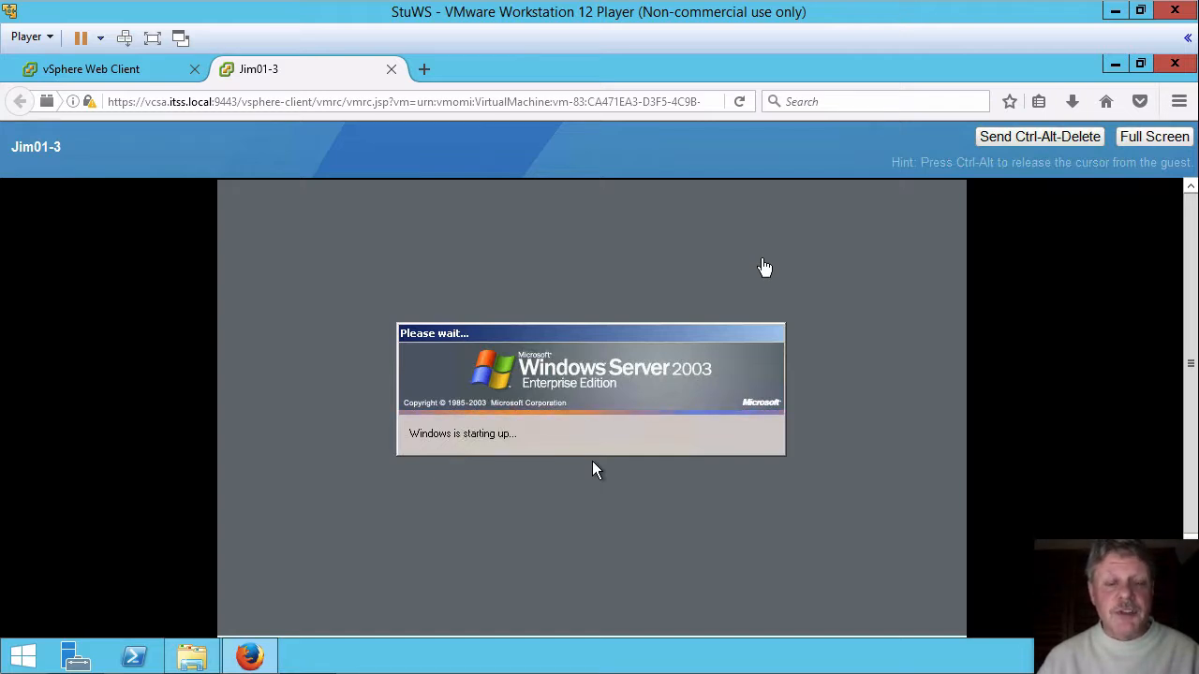
left_click(1031, 140)
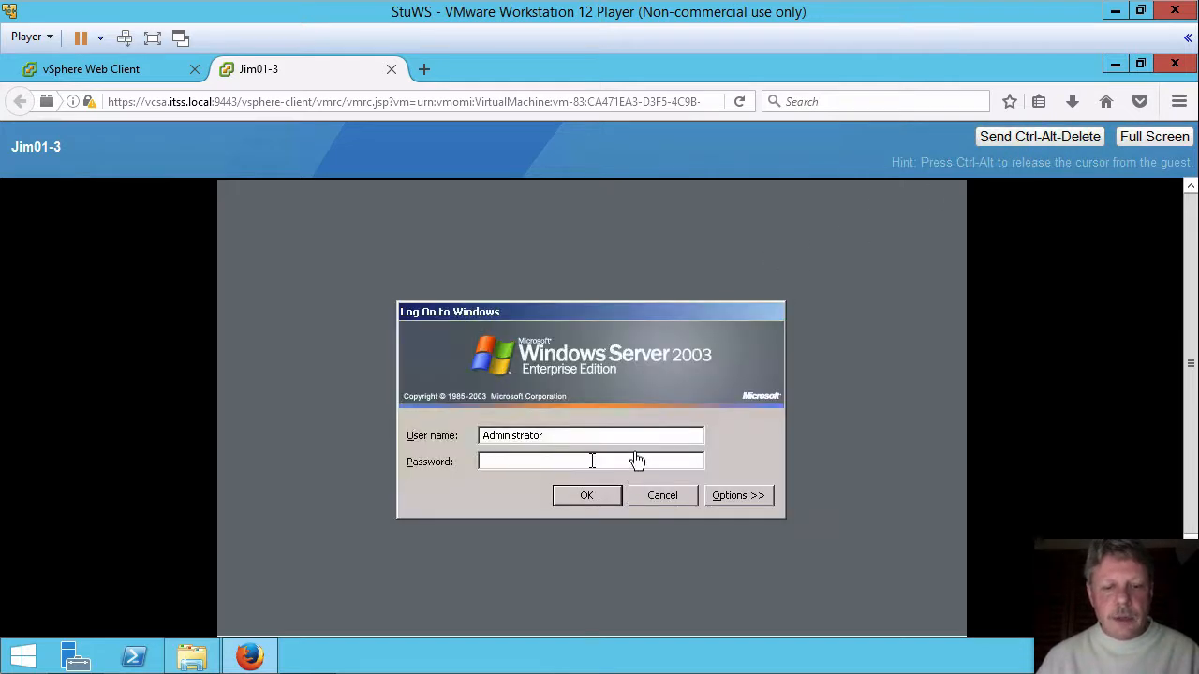
type("******")
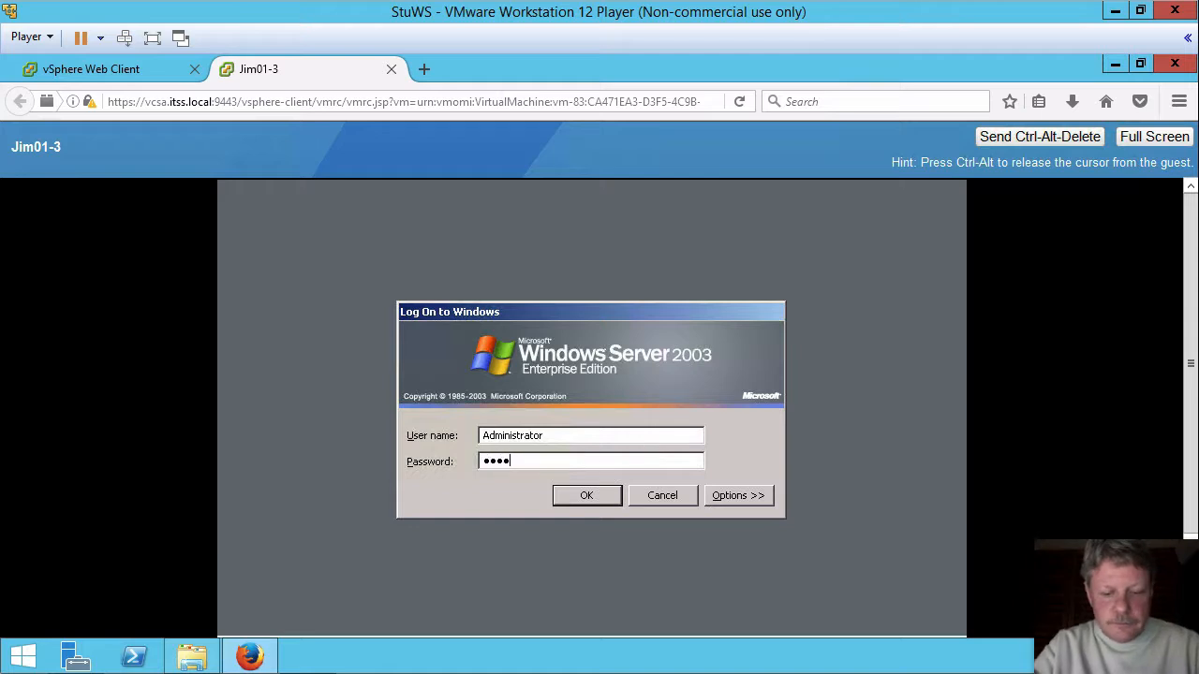
type("**")
key("Return")
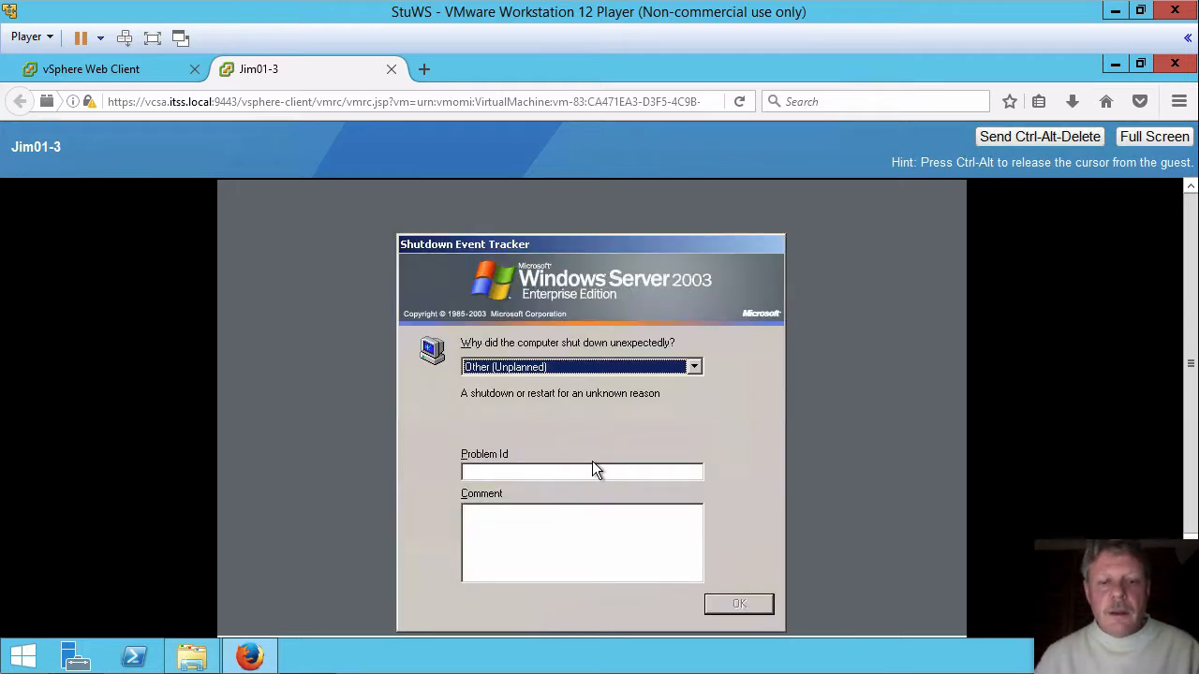
Enter "a" as the comment in the Shutdown Event Tracker and submit it with the reason Other (Unplanned)
left_click(642, 542)
type("a")
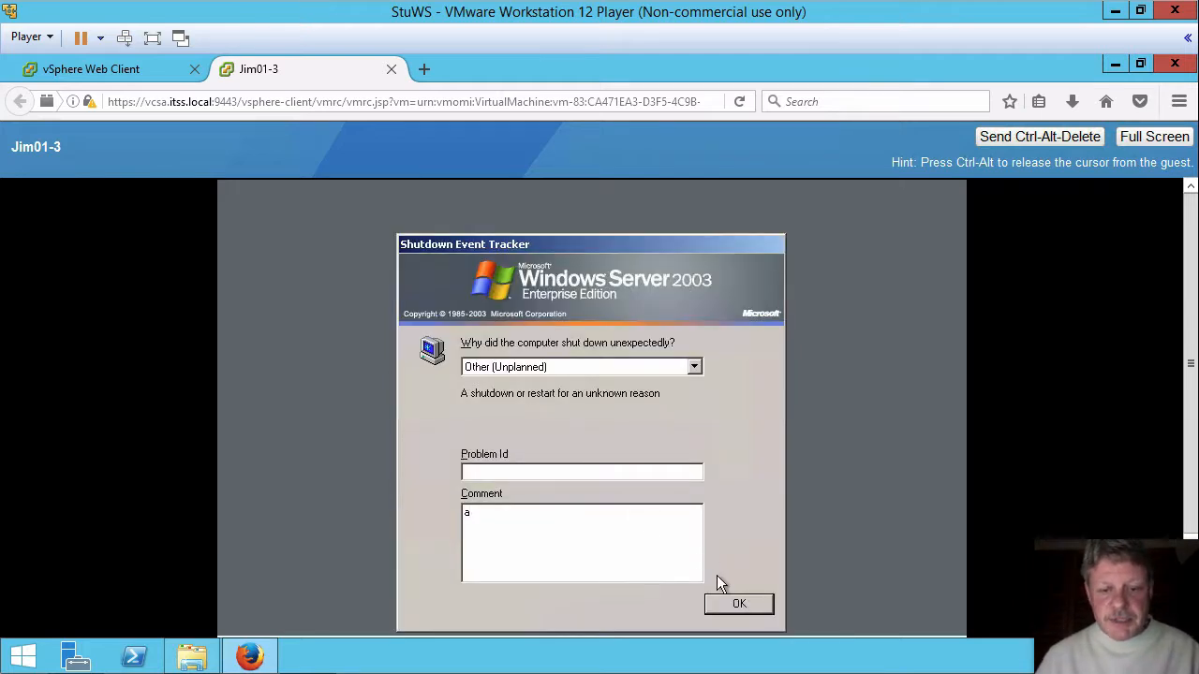
left_click(733, 599)
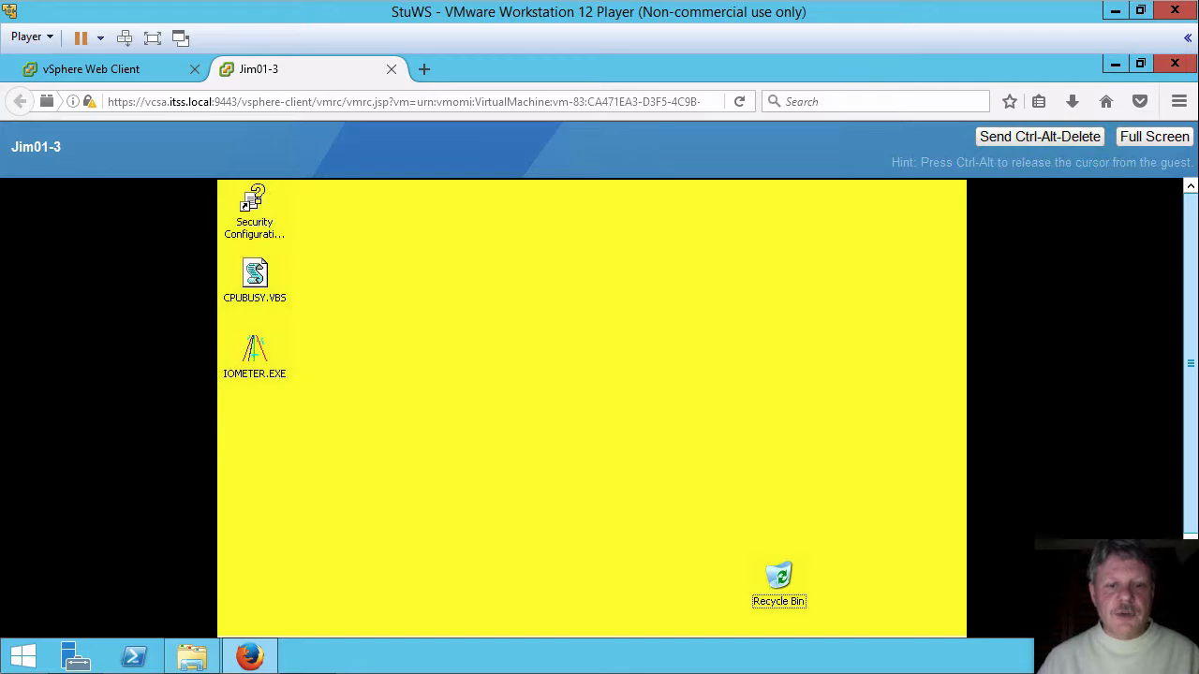
Delete the Red snapshot in the Jim01-3 snapshot manager and check the guest's desktop in the console
left_click(94, 70)
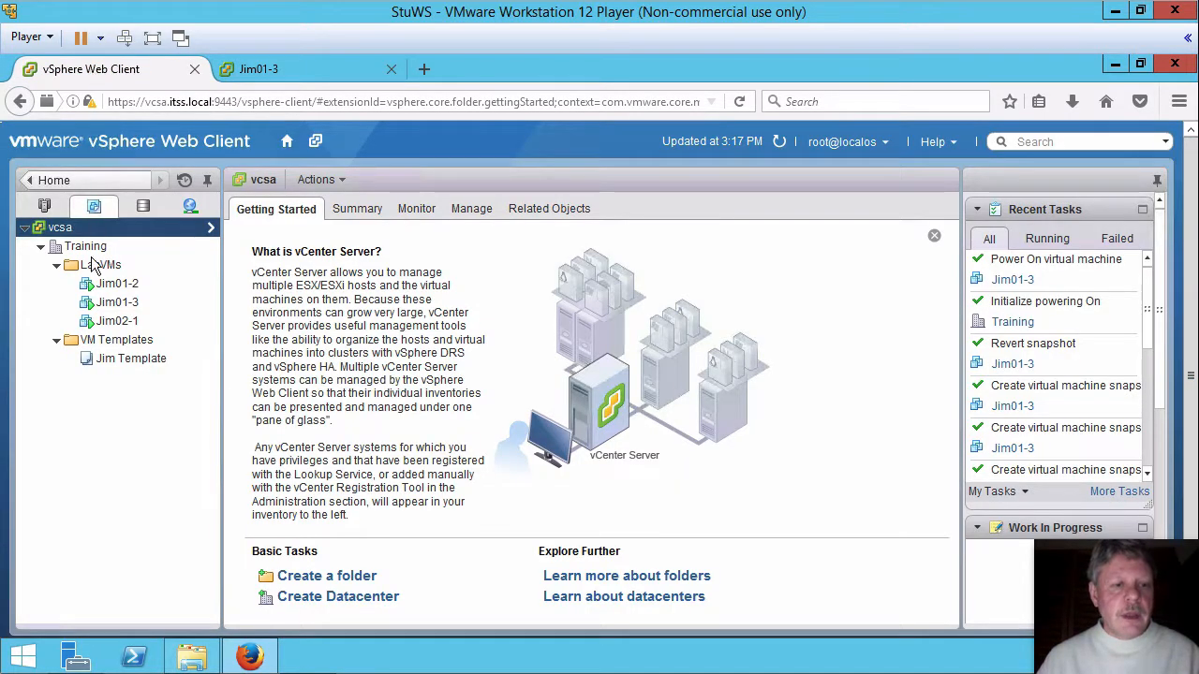
right_click(118, 309)
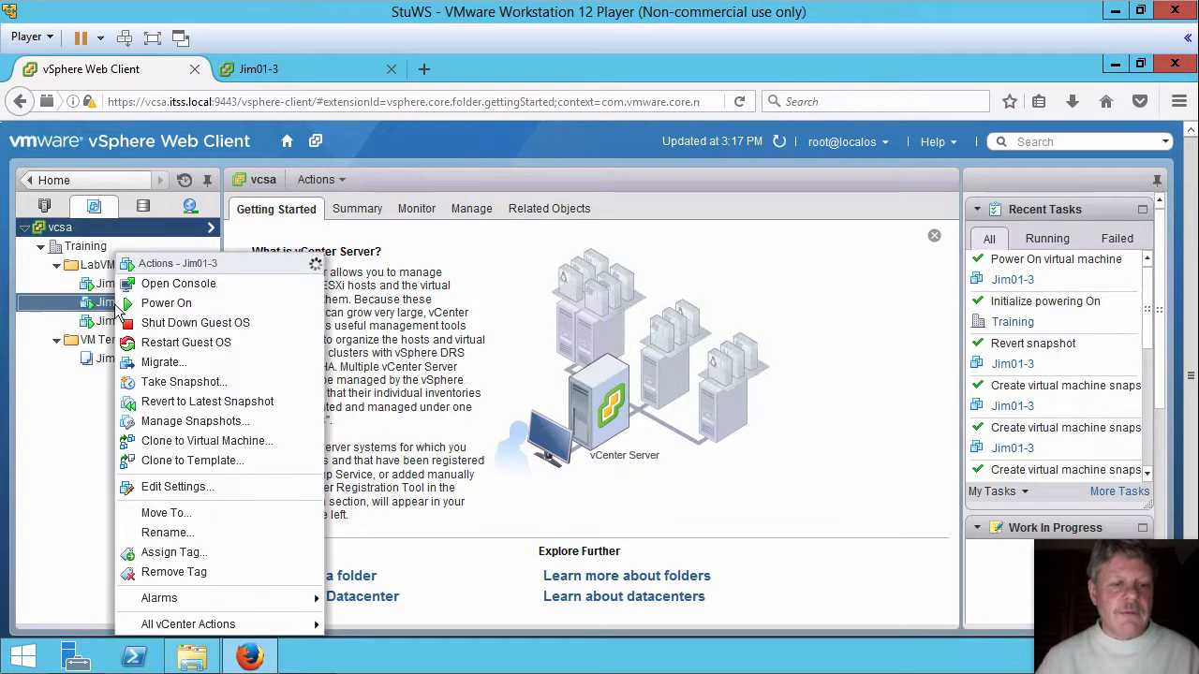
left_click(178, 422)
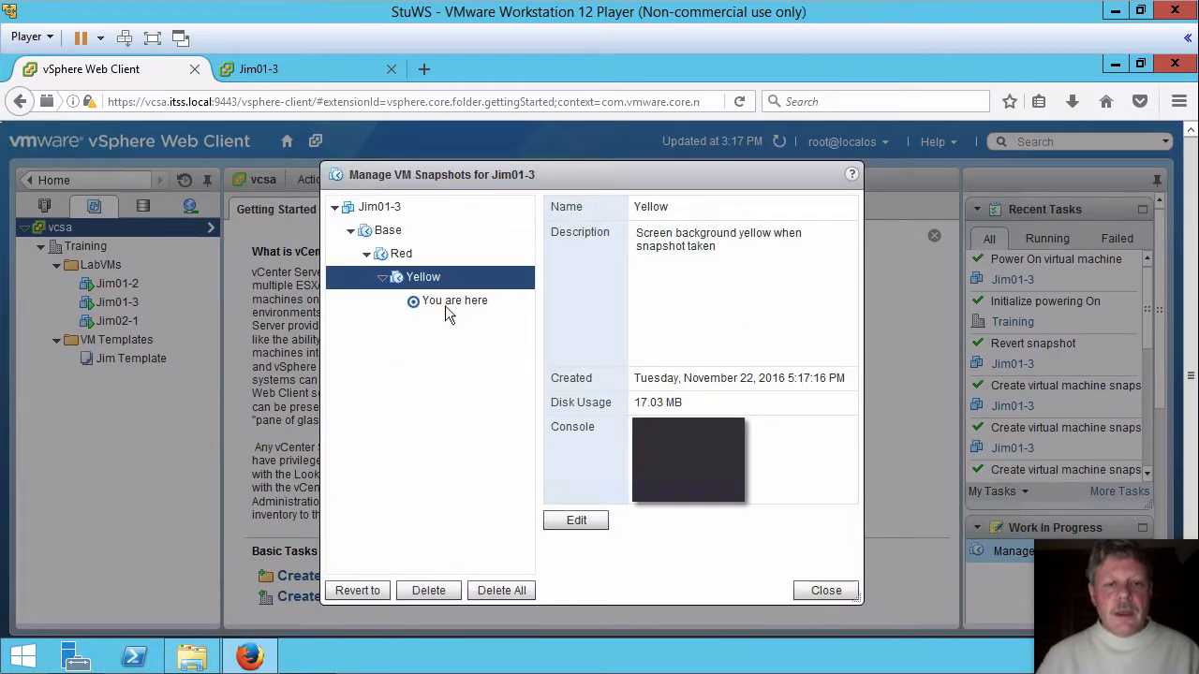
left_click(398, 259)
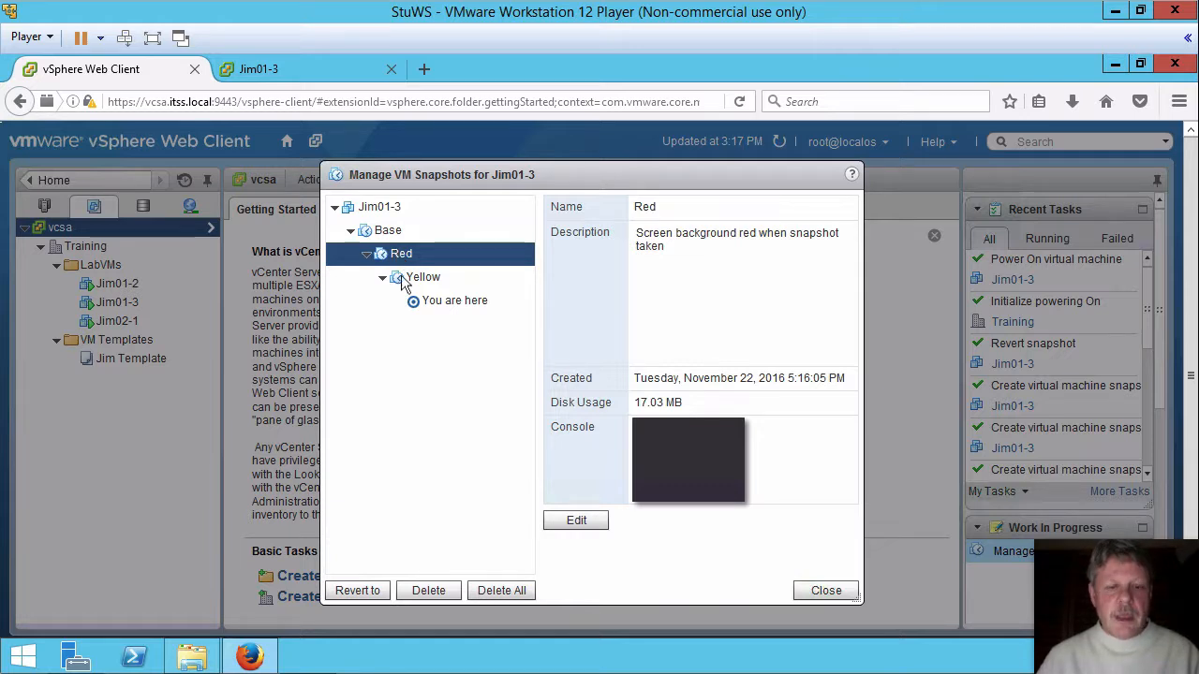
left_click(421, 588)
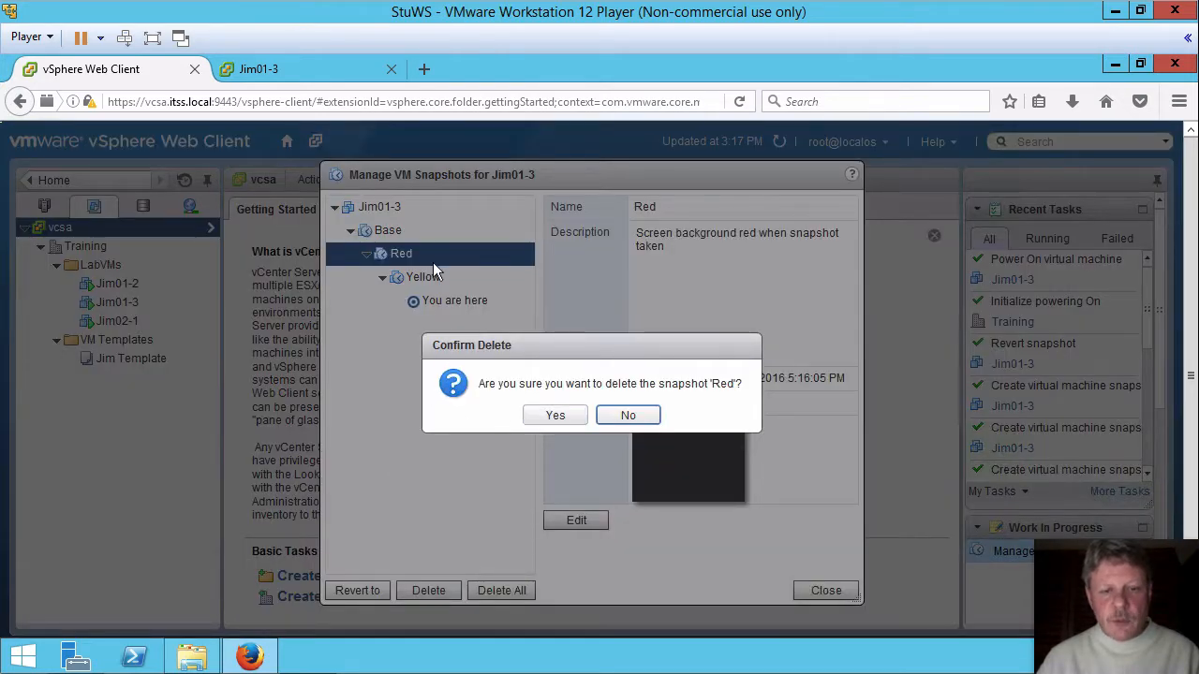
left_click(556, 417)
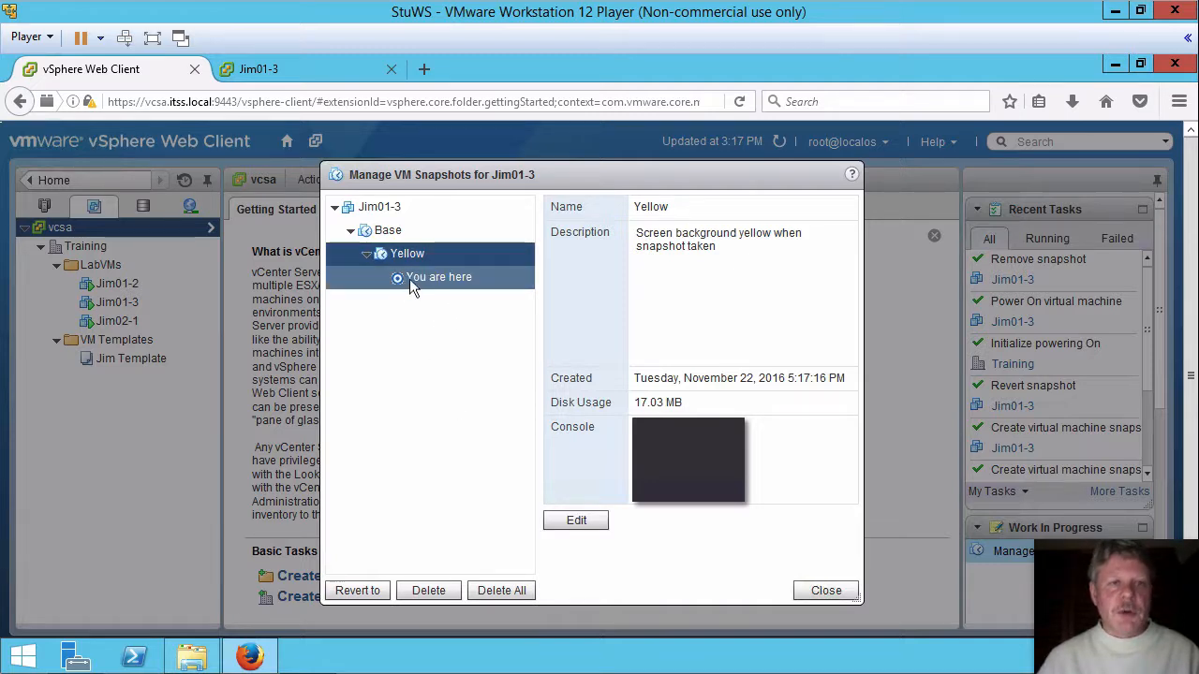
left_click(294, 66)
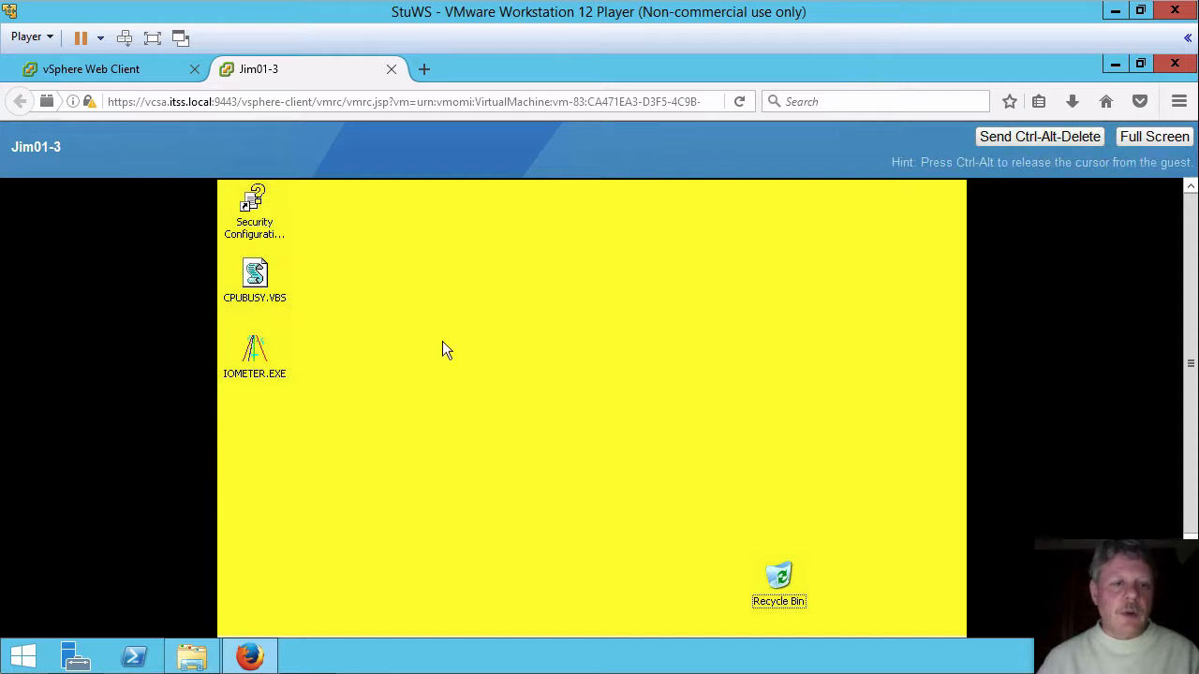
Return to the snapshot manager, delete the Base snapshot, and check the guest's desktop again in the console
left_click(131, 81)
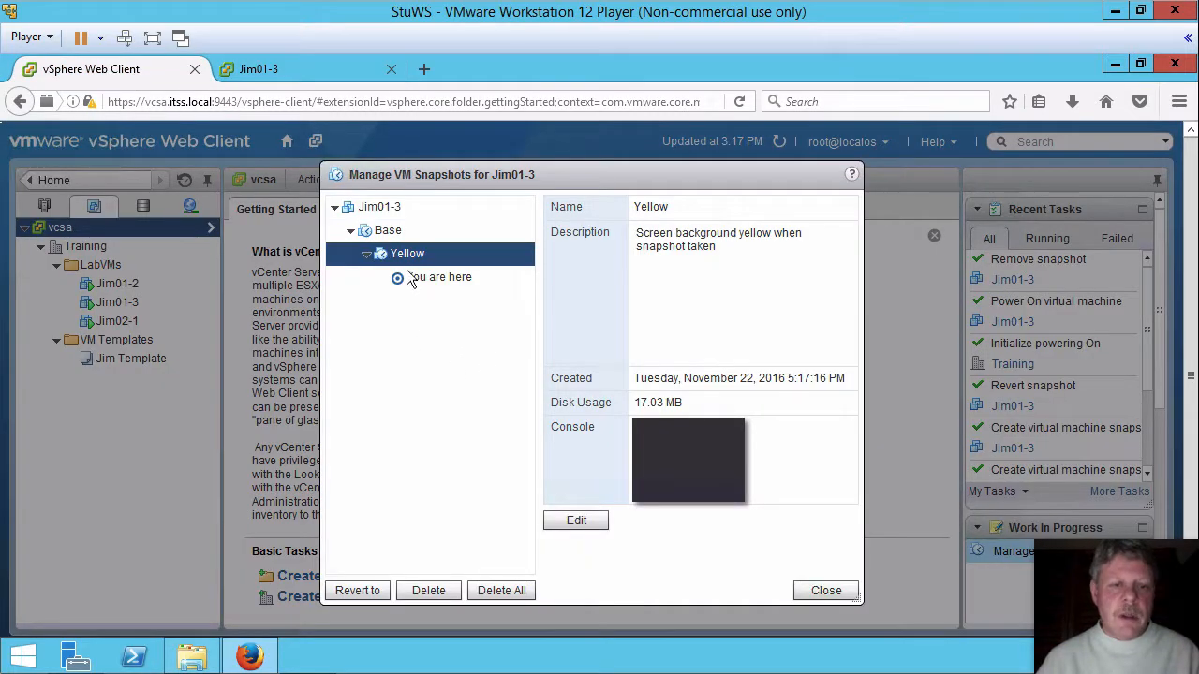
left_click(391, 236)
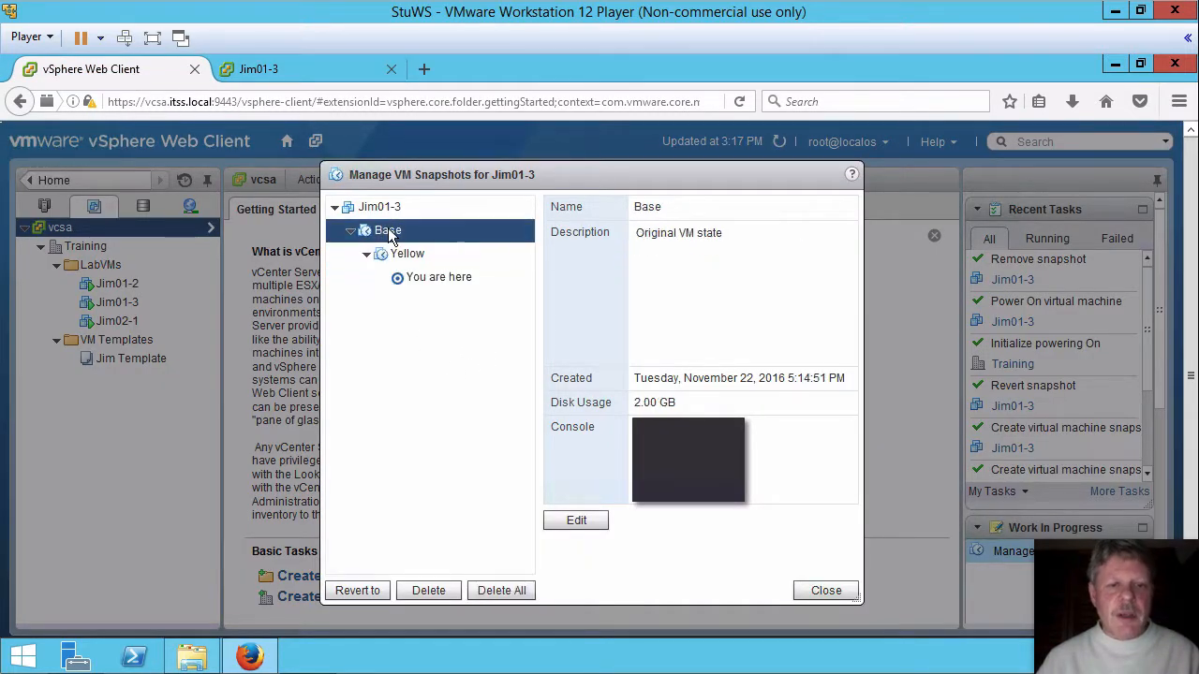
left_click(430, 590)
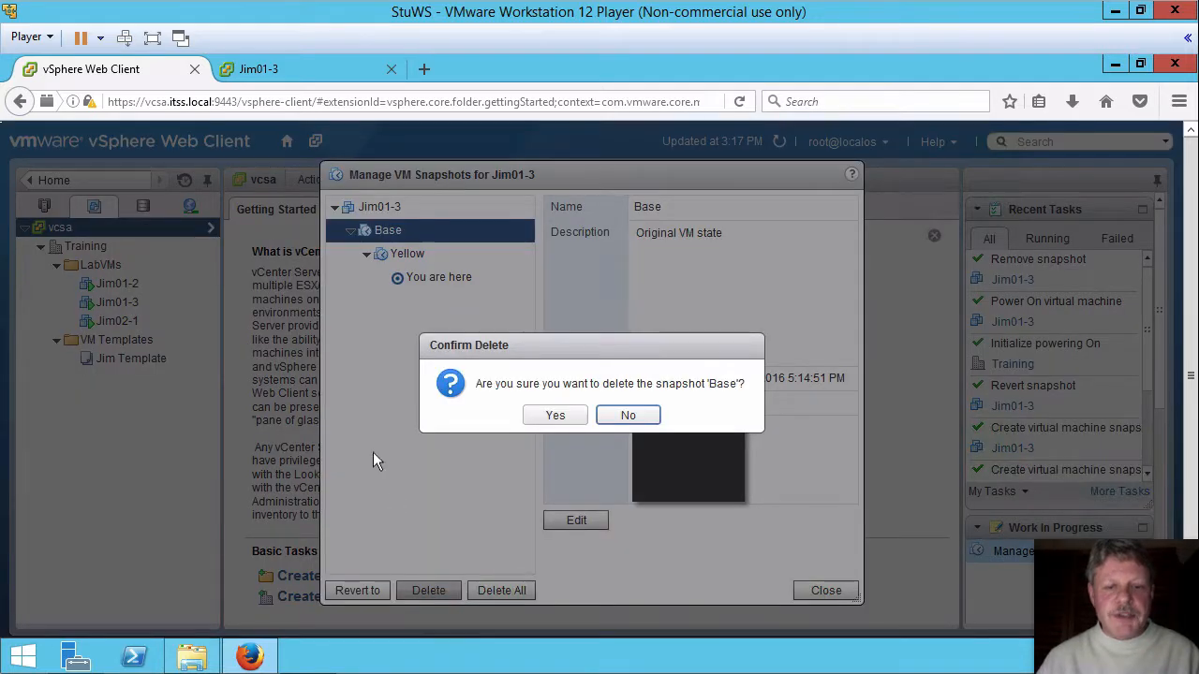
left_click(552, 414)
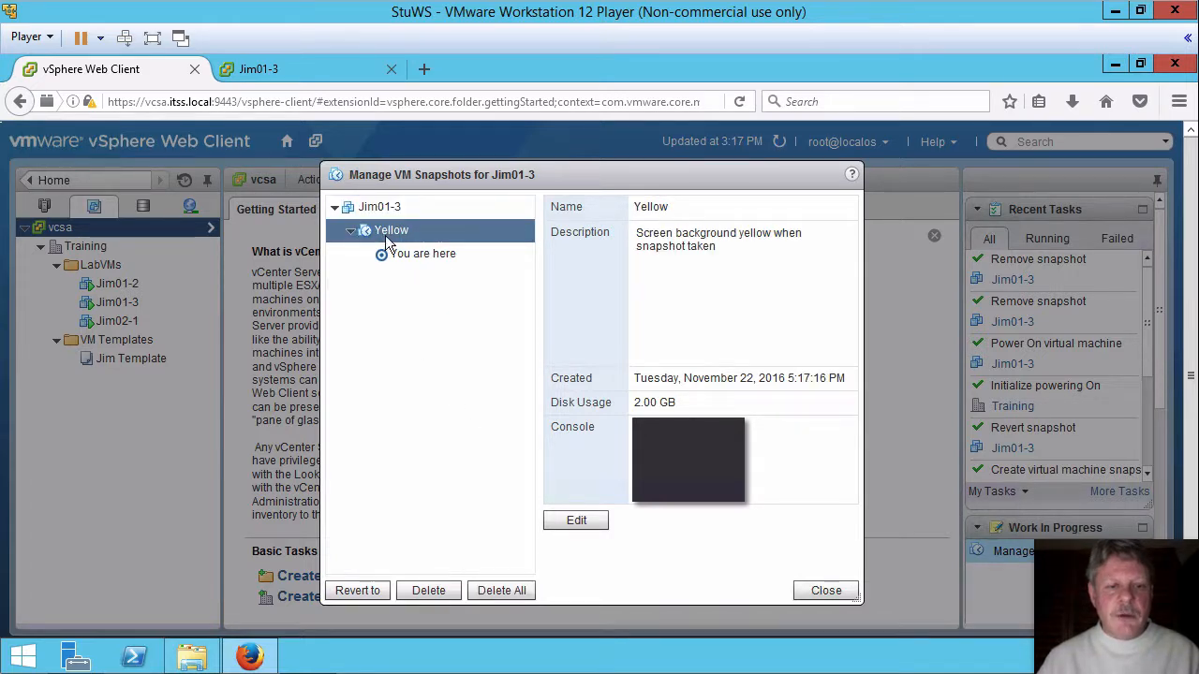
left_click(300, 71)
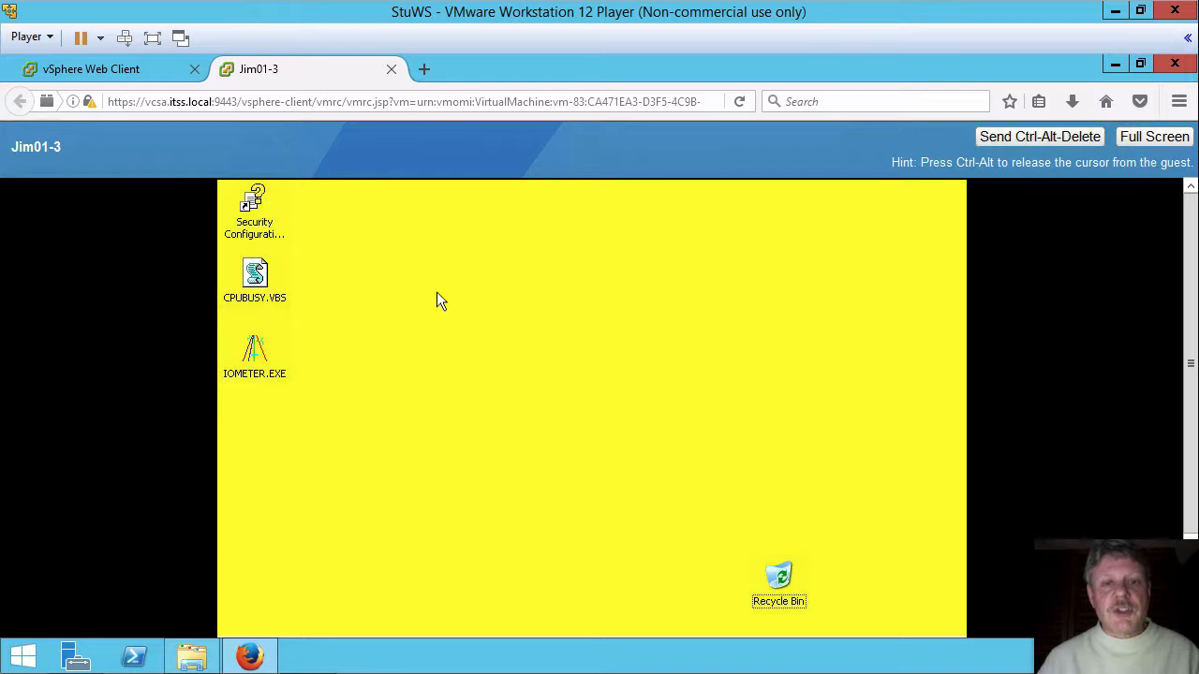
Delete all remaining snapshots of Jim01-3, close the snapshot manager, and view the guest's desktop in the console
left_click(109, 71)
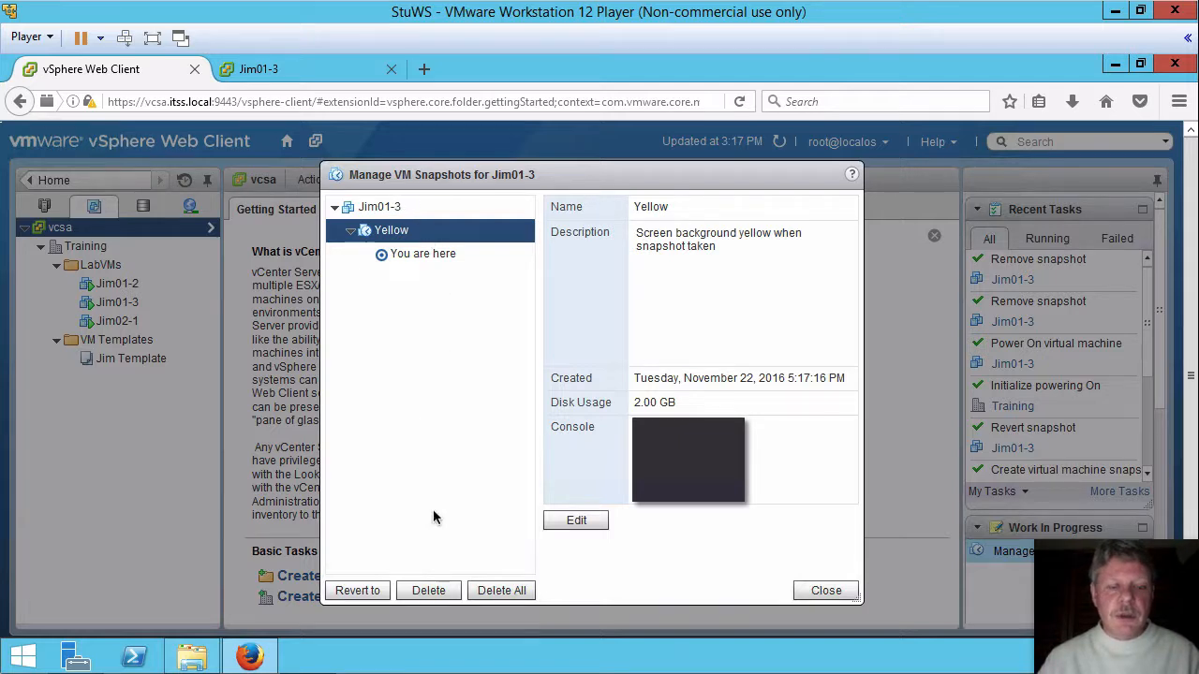
left_click(505, 590)
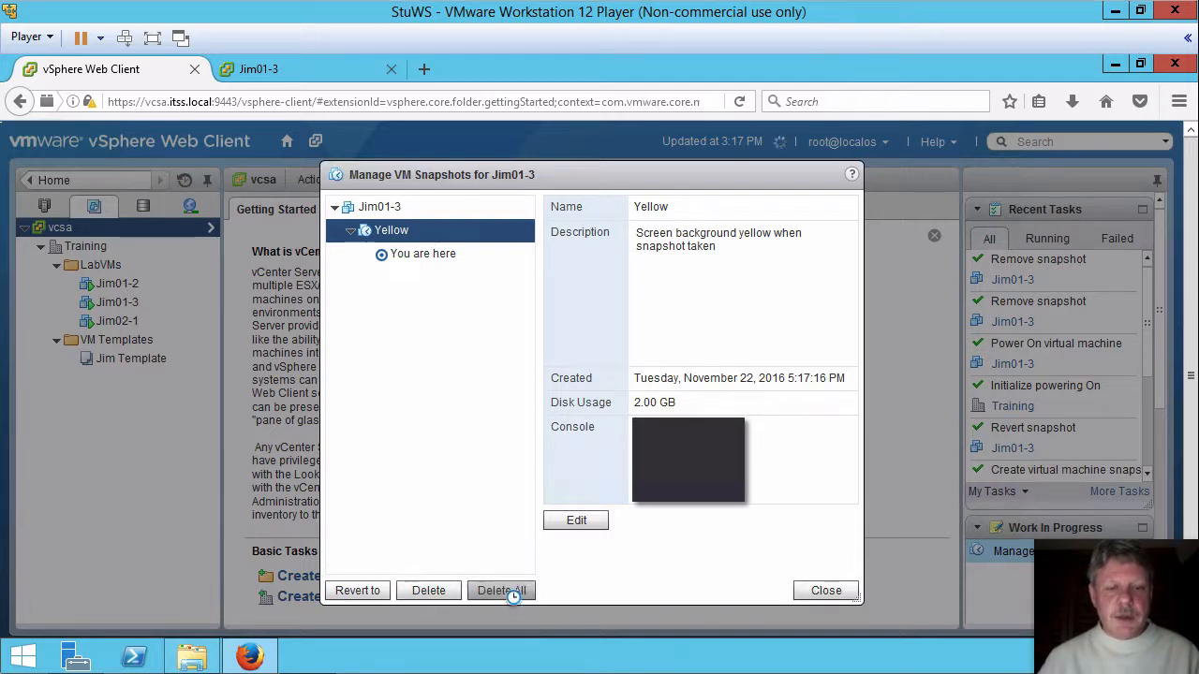
left_click(555, 434)
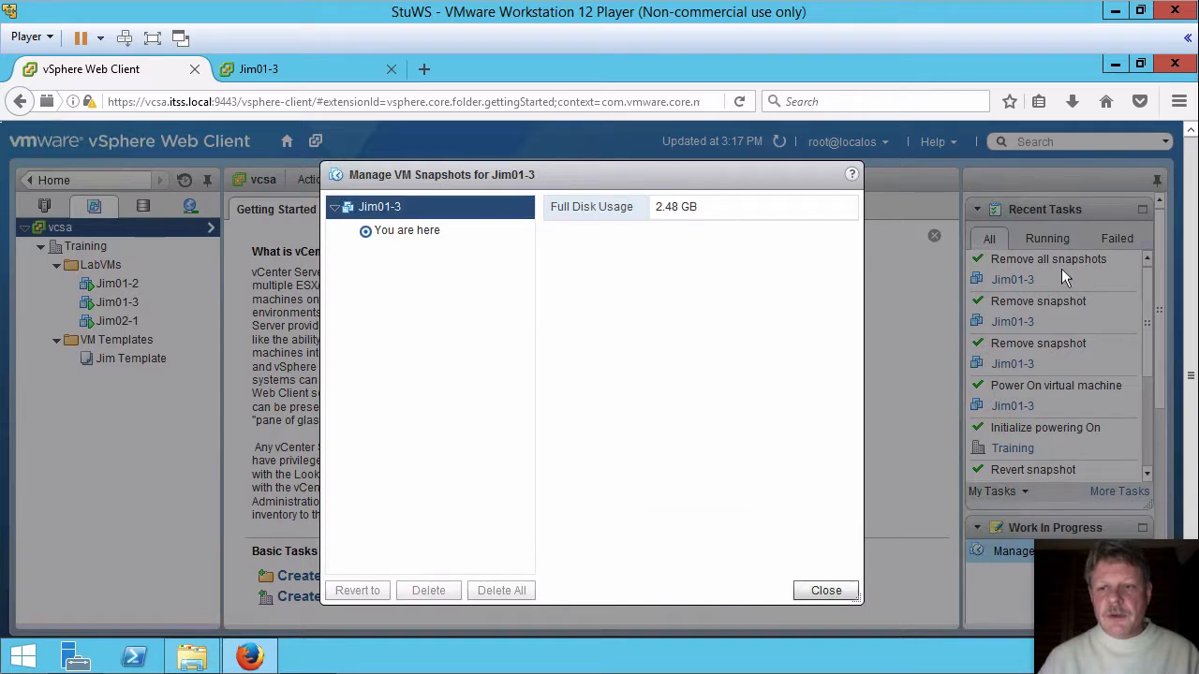
left_click(387, 229)
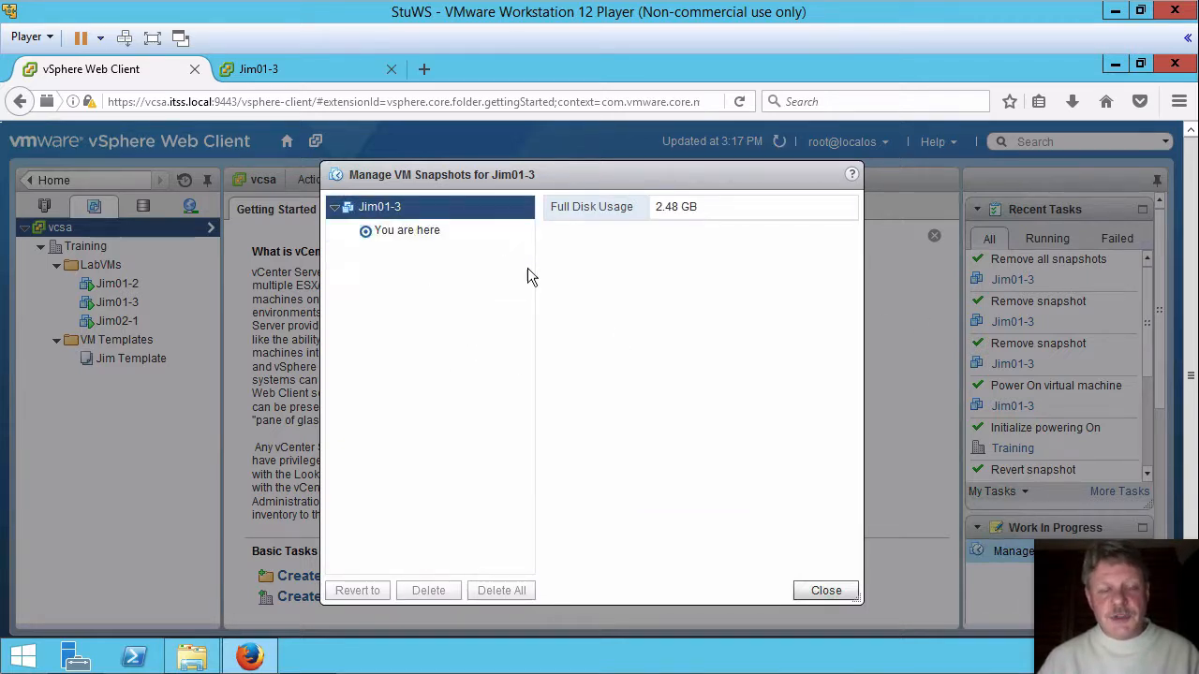
left_click(824, 590)
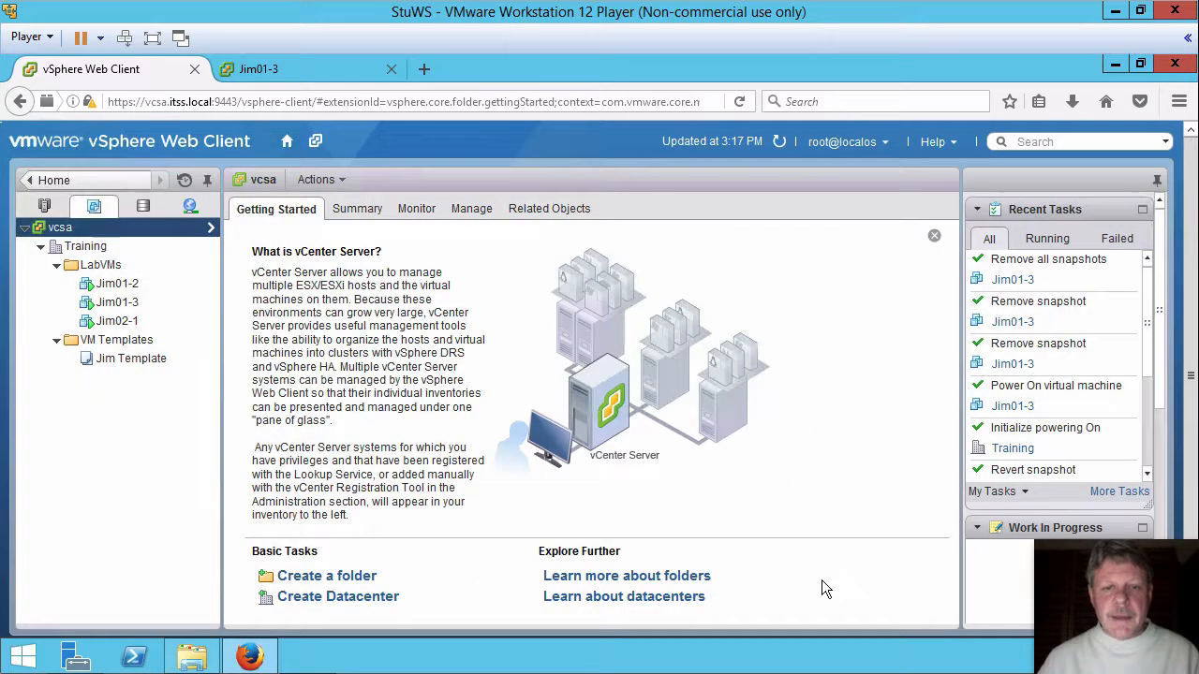
left_click(309, 70)
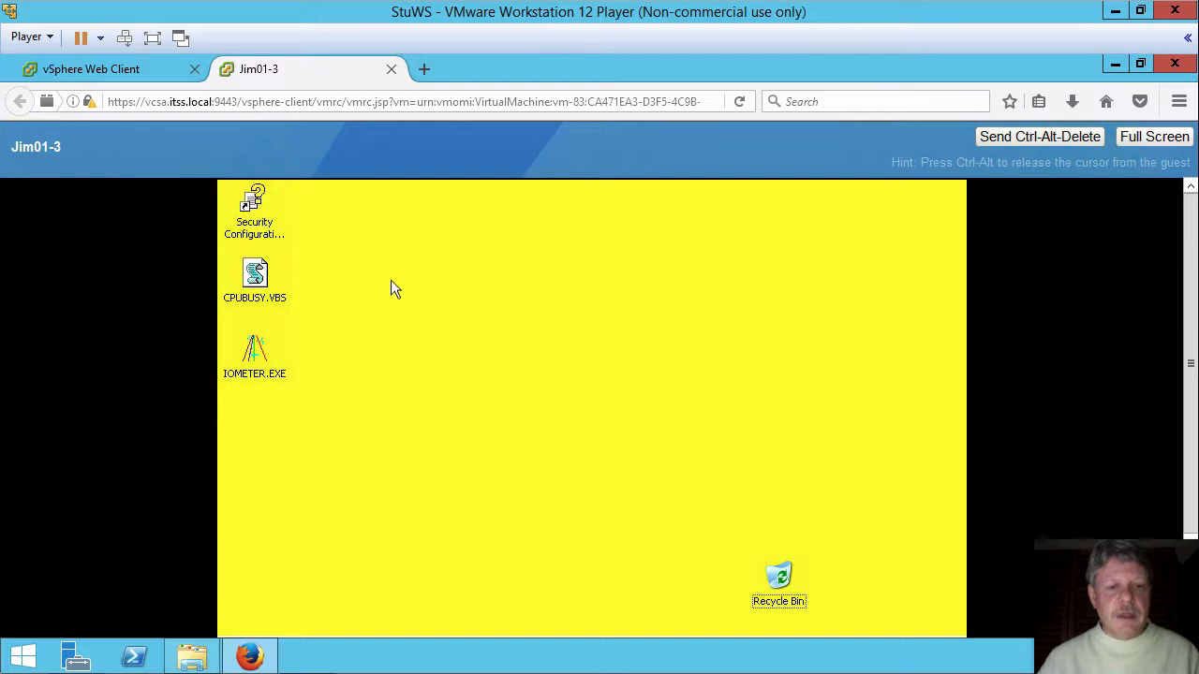